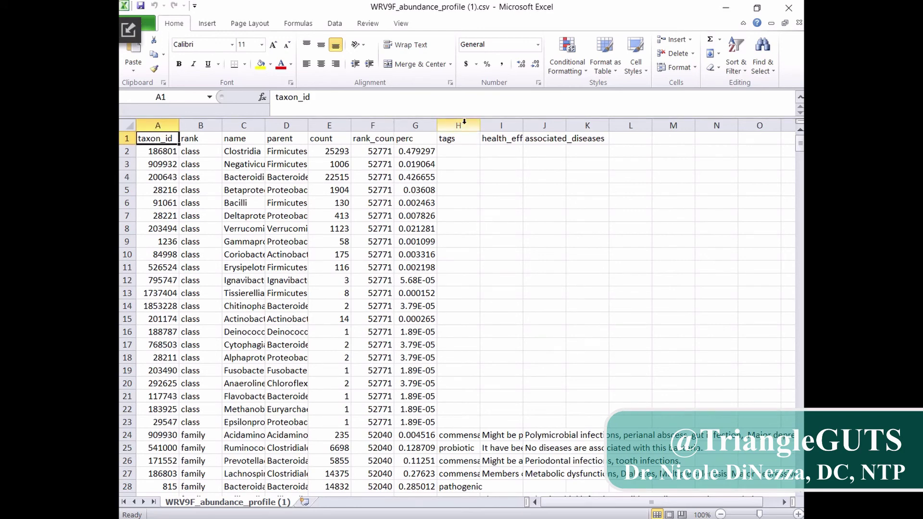
Step: Delete columns H through K, covering the tags, health effects and associated_diseases data
left_click_drag(462, 121, 594, 119)
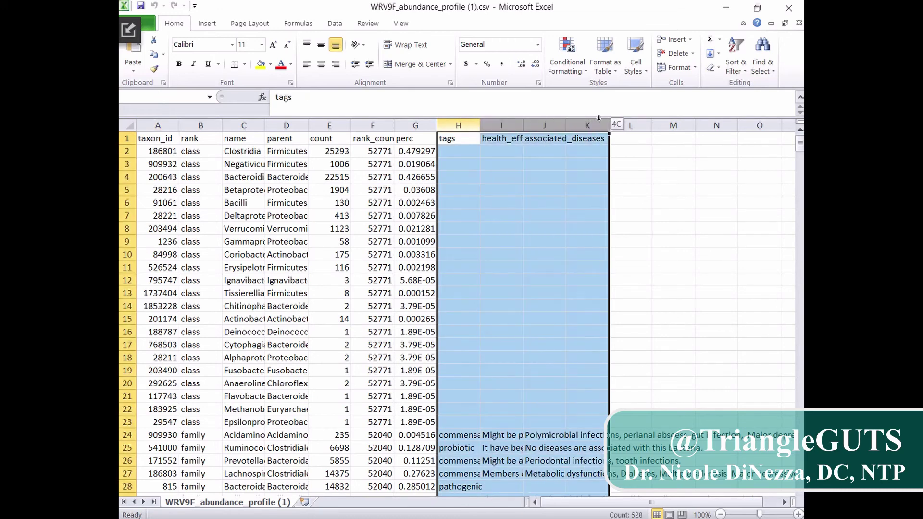
right_click(594, 120)
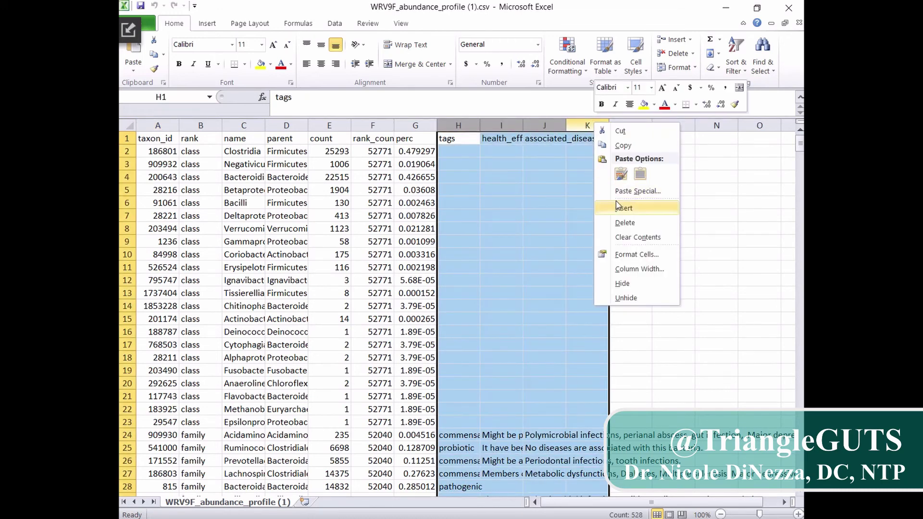
left_click(619, 225)
left_click(507, 159)
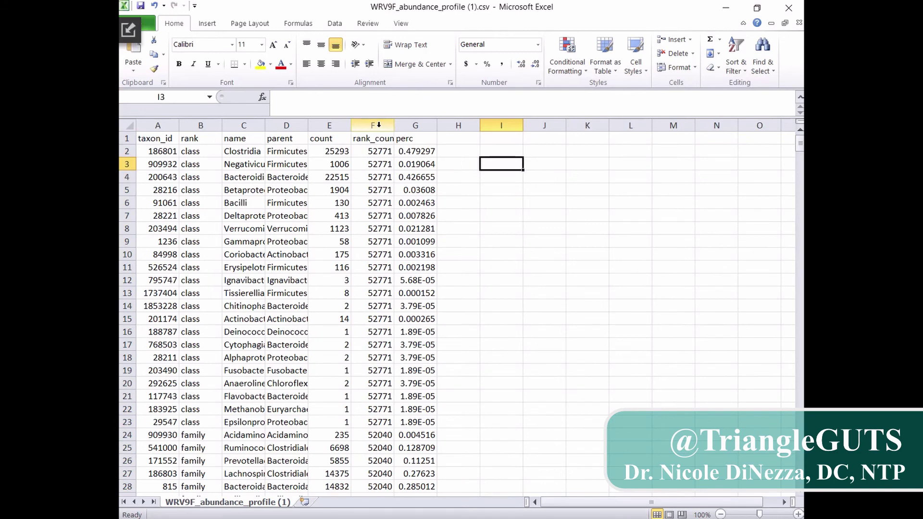
Step: Delete the count and rank_count columns, keeping the perc column
left_click(415, 124)
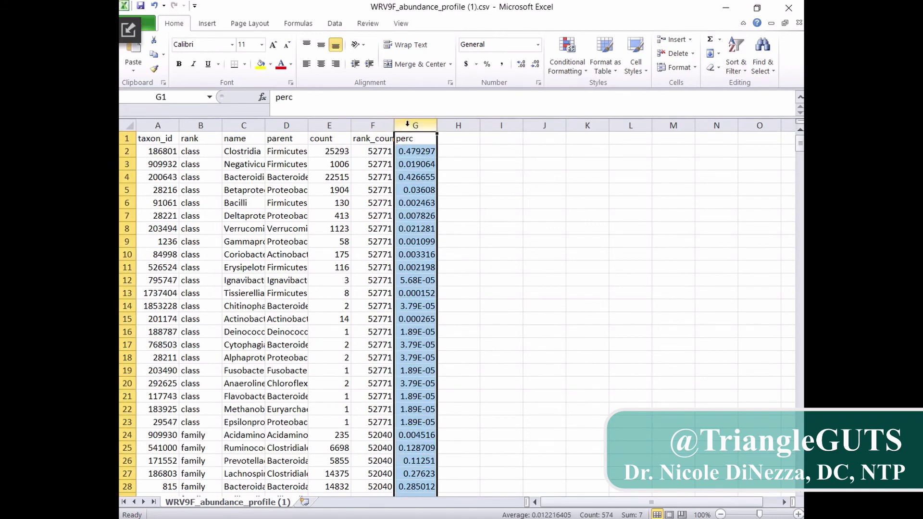
left_click(373, 124)
left_click_drag(366, 123, 341, 123)
right_click(341, 124)
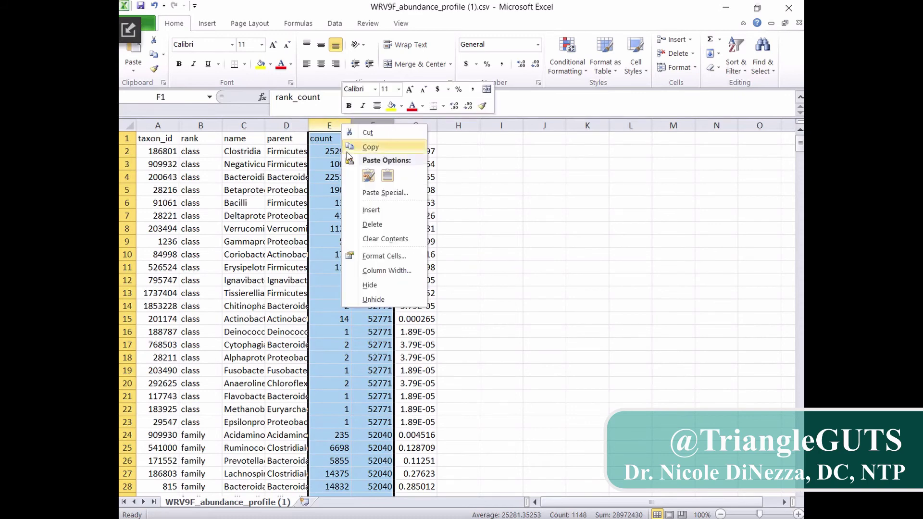
left_click(364, 225)
Step: Delete the taxon_id column from the sheet
left_click(158, 125)
right_click(157, 126)
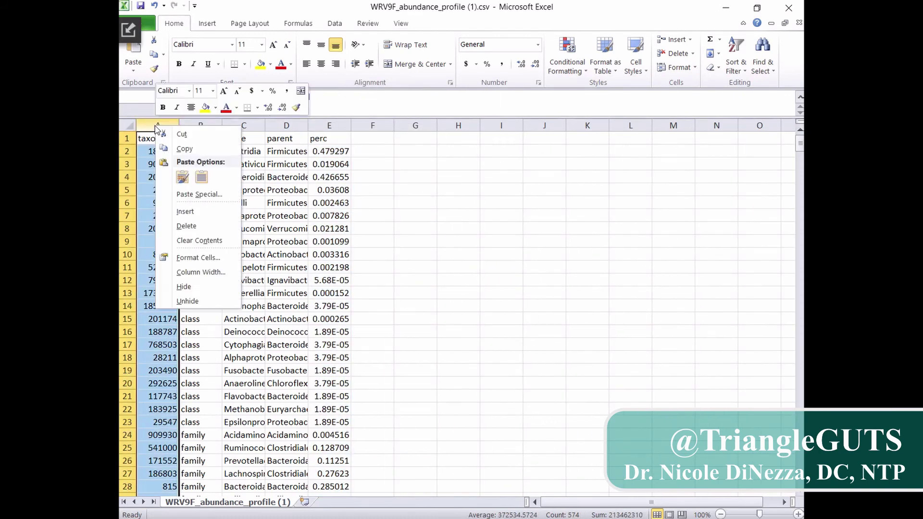
left_click(178, 225)
left_click(355, 189)
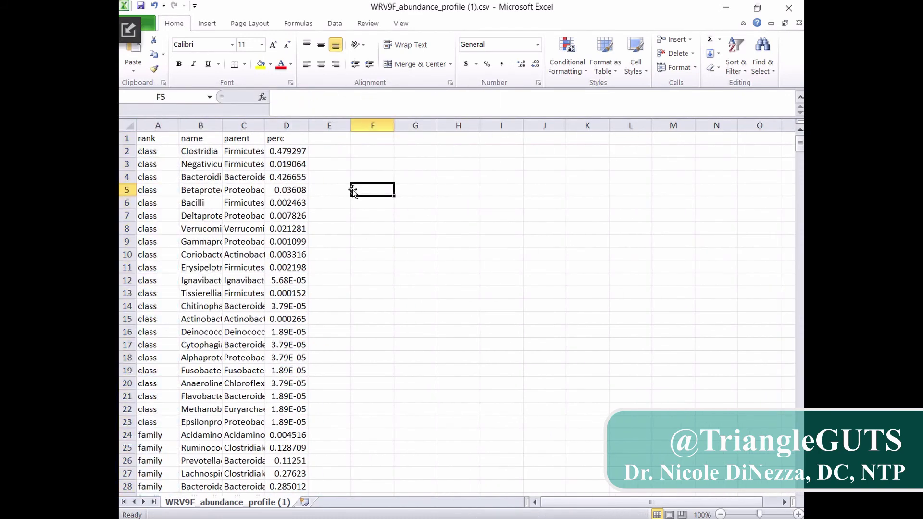
Step: Widen the name and parent columns and fit the perc column to its contents so full entries are readable
left_click_drag(224, 125, 534, 135)
left_click(531, 137)
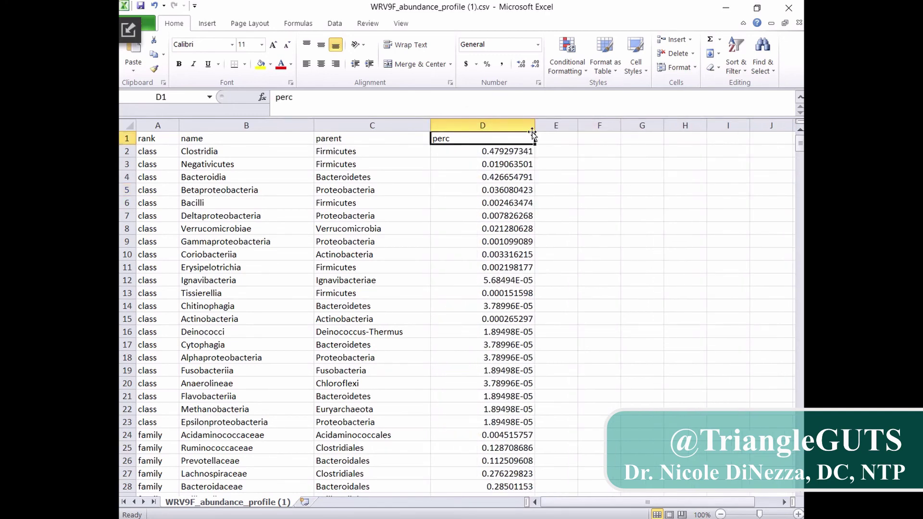
double_click(535, 126)
left_click(542, 165)
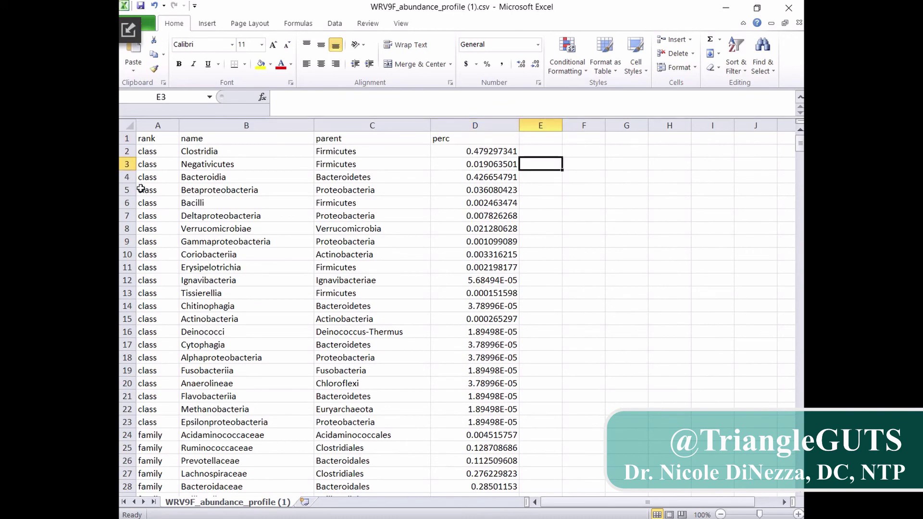
Step: Set up a sort of the whole sheet with Column A as the first level, by values from A to Z
left_click(128, 125)
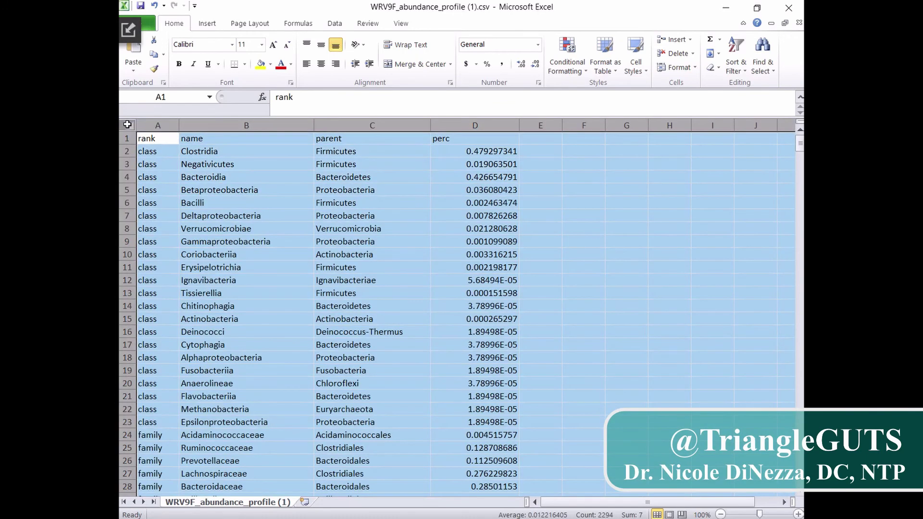
left_click(331, 27)
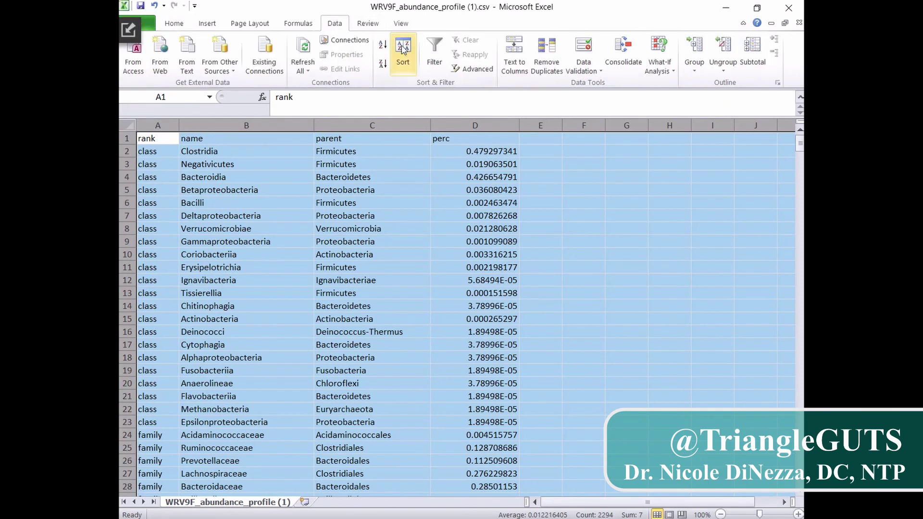
left_click(403, 53)
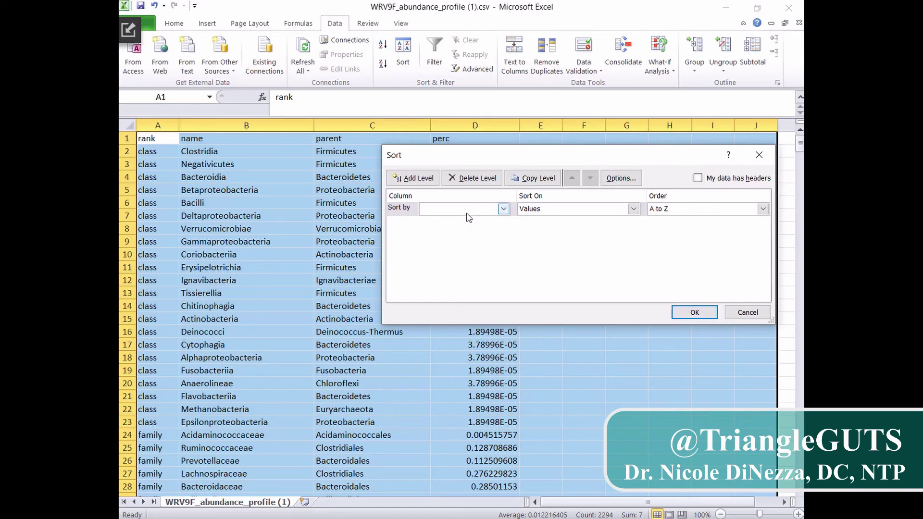
left_click(464, 215)
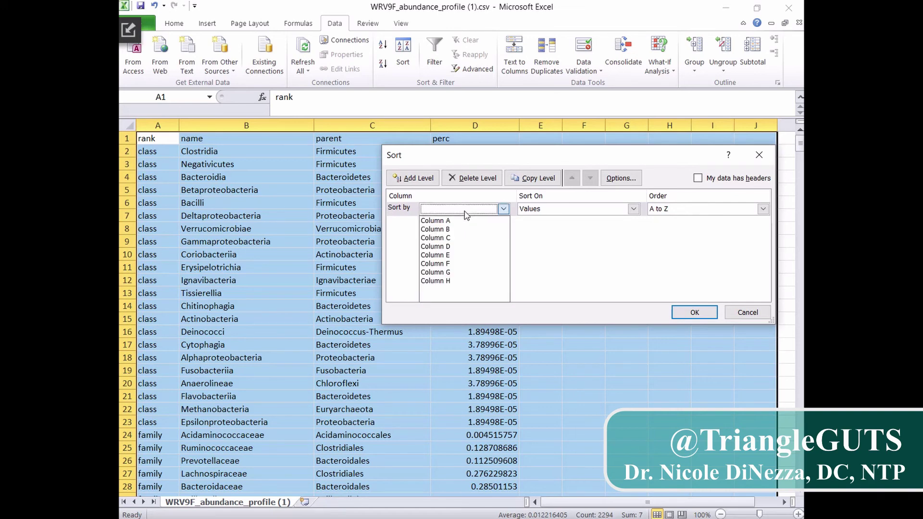
left_click(466, 219)
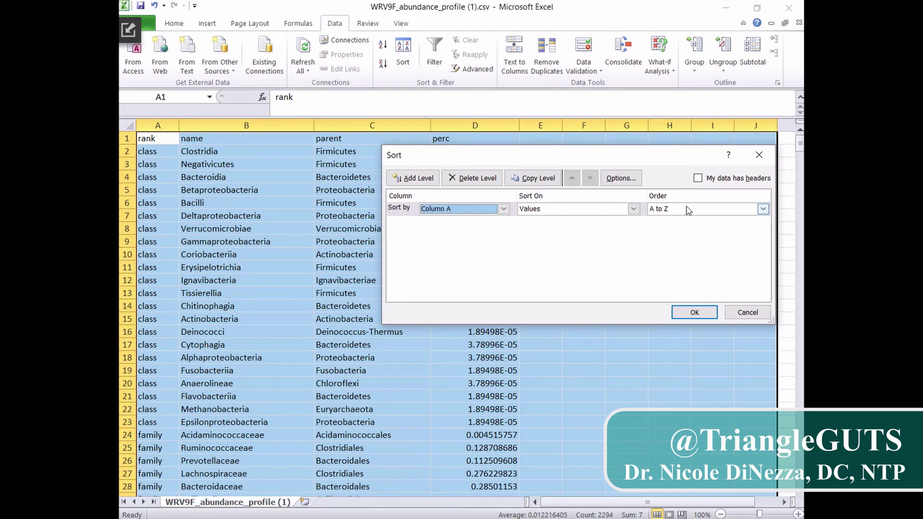
Step: Add a second sort level on Column D, ordered Largest to Smallest, and apply the sort
left_click(413, 177)
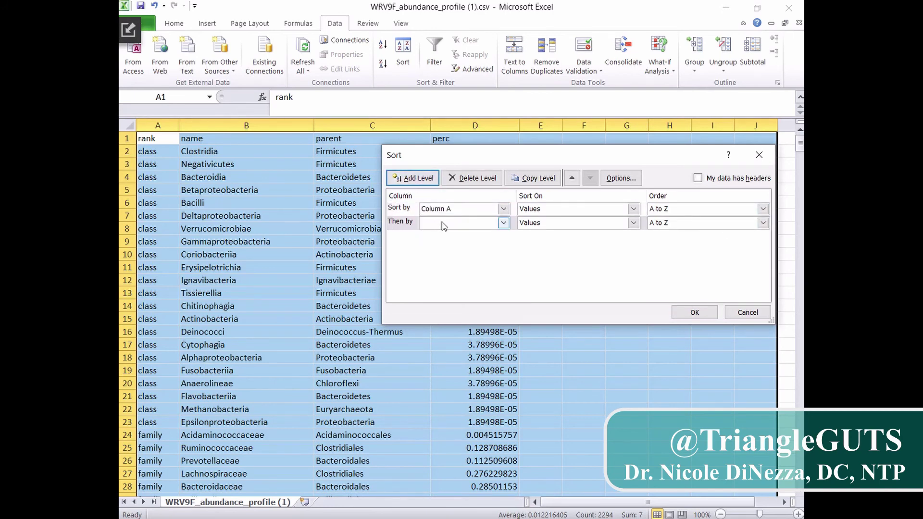
left_click(445, 224)
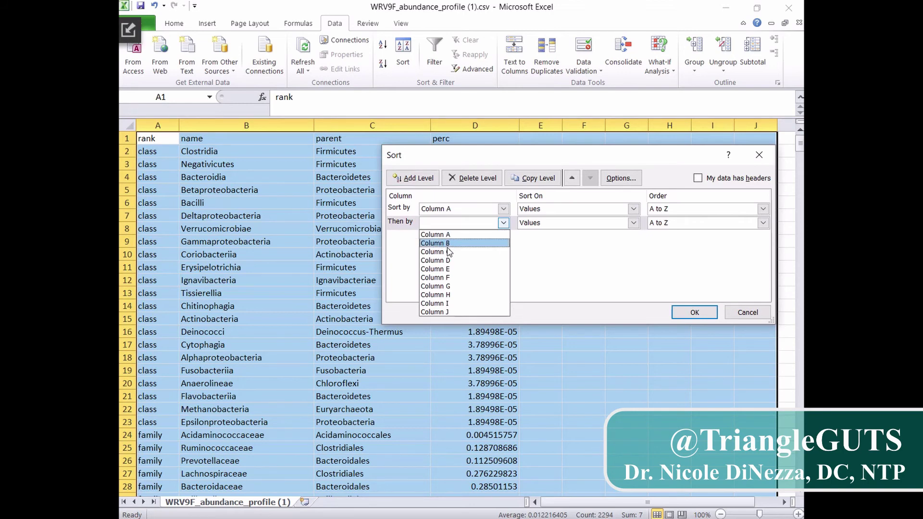
left_click(435, 260)
left_click(666, 223)
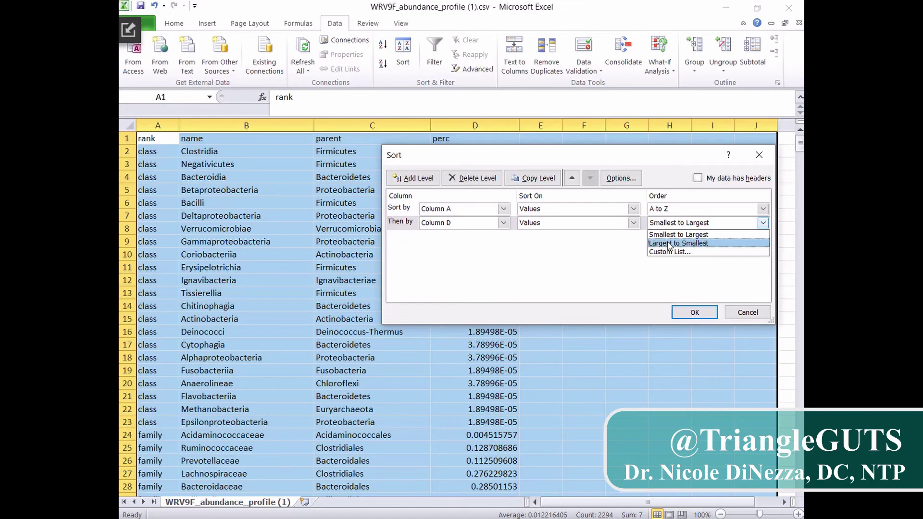
left_click(670, 244)
left_click(695, 312)
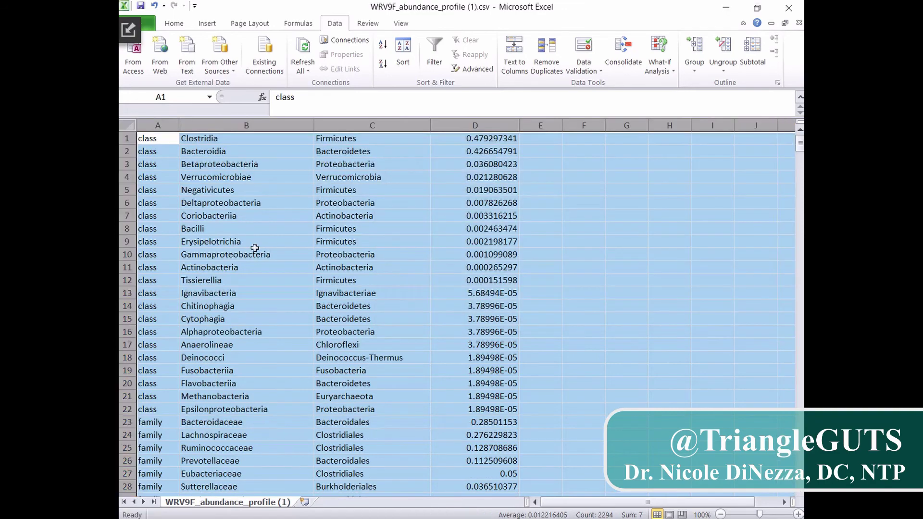
left_click(283, 219)
Step: Shade all the phylum rows, 288 to 298, with a light orange fill
scroll(313, 254, "down", 8)
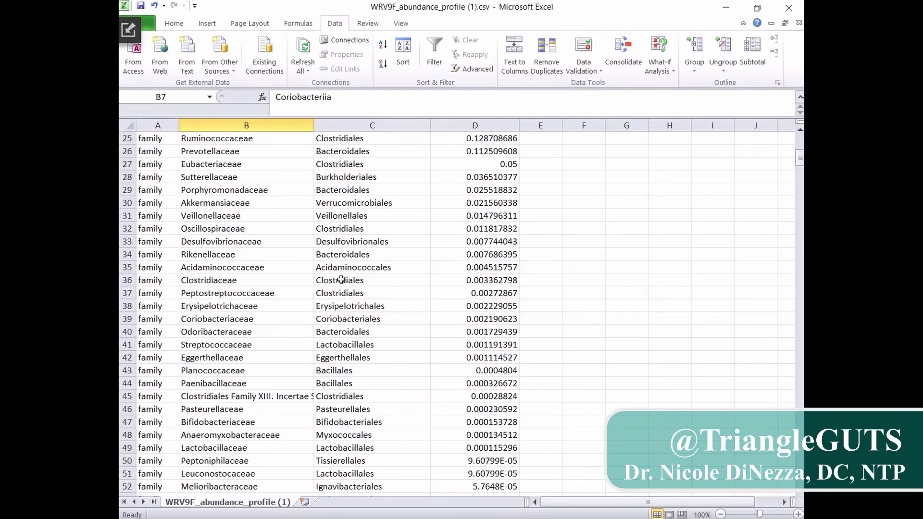
left_click_drag(800, 162, 794, 313)
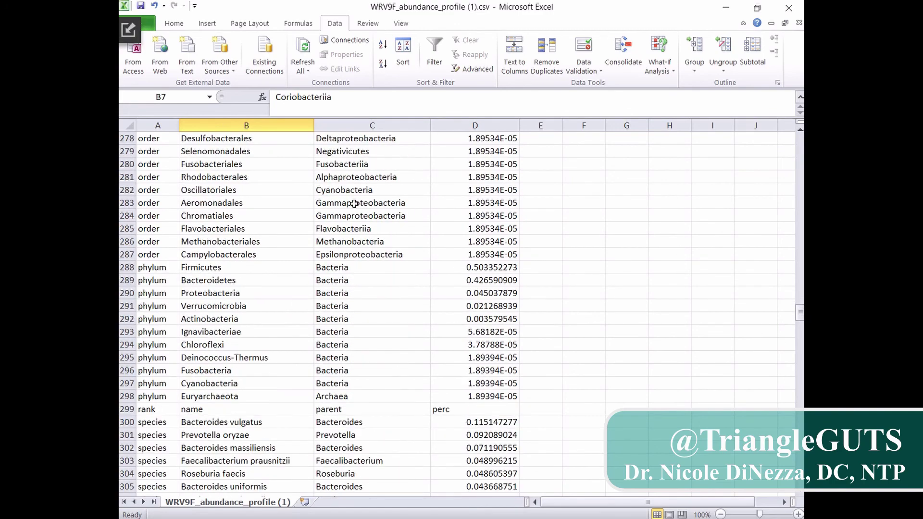
scroll(225, 203, "down", 3)
scroll(232, 286, "up", 1)
scroll(232, 286, "up", 1)
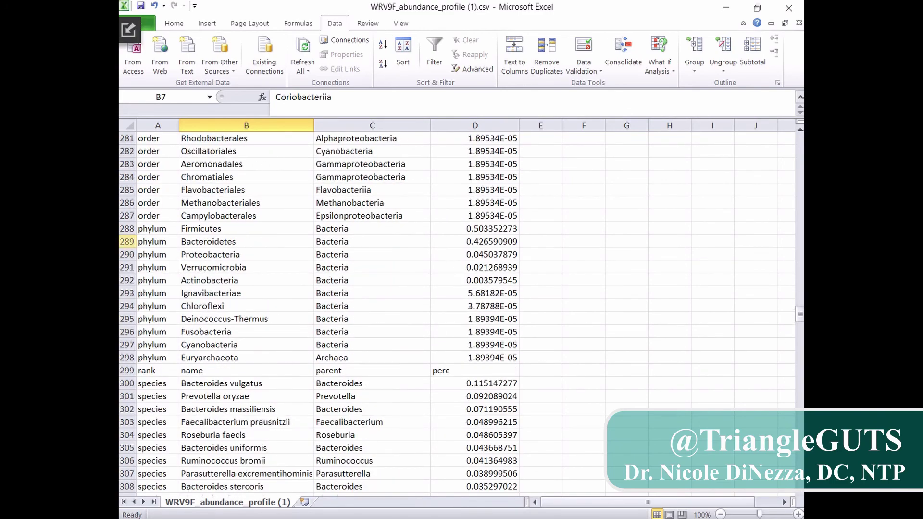
left_click(127, 229)
left_click_drag(127, 231, 127, 359)
left_click(174, 23)
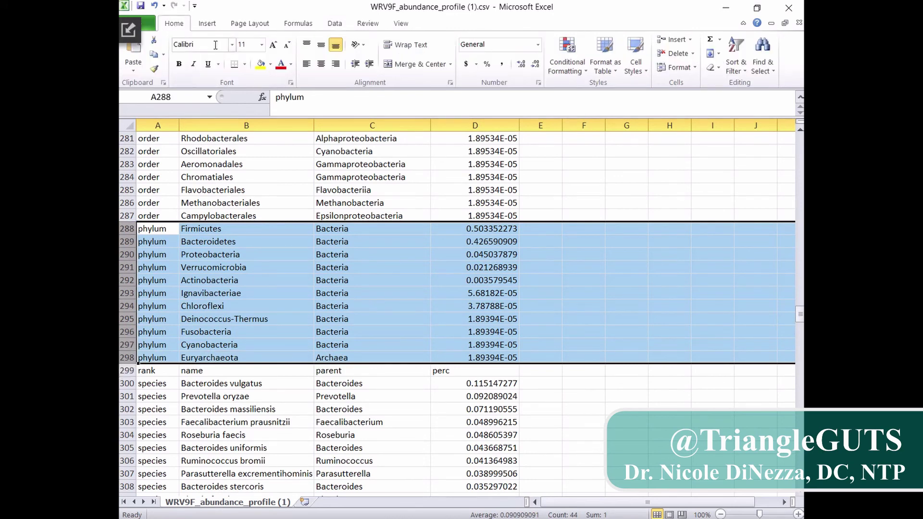
left_click(270, 64)
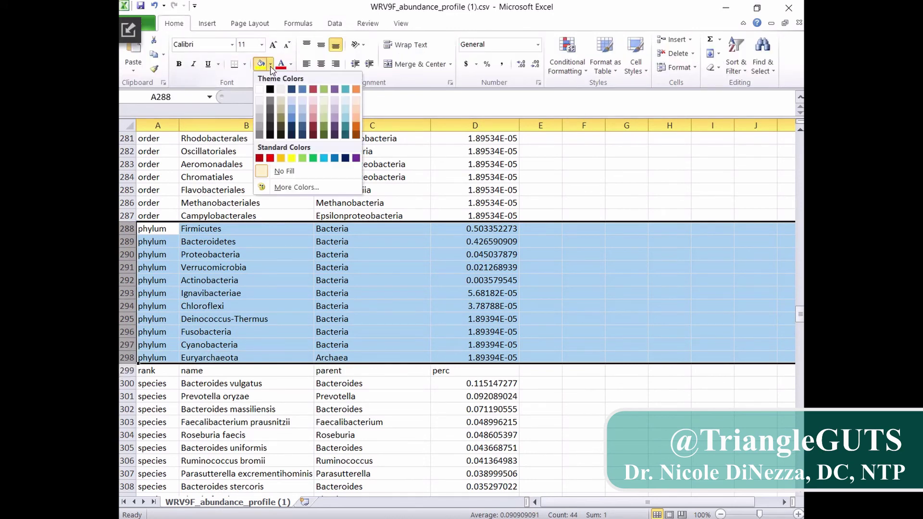
left_click(354, 100)
left_click(289, 165)
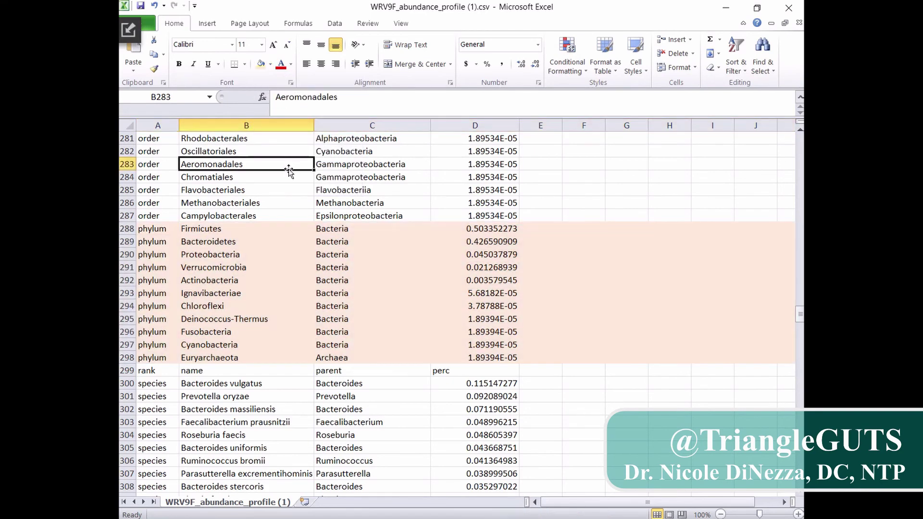
Step: Enter 50.33 in E288 as the percentage for Firmicutes
left_click(291, 230)
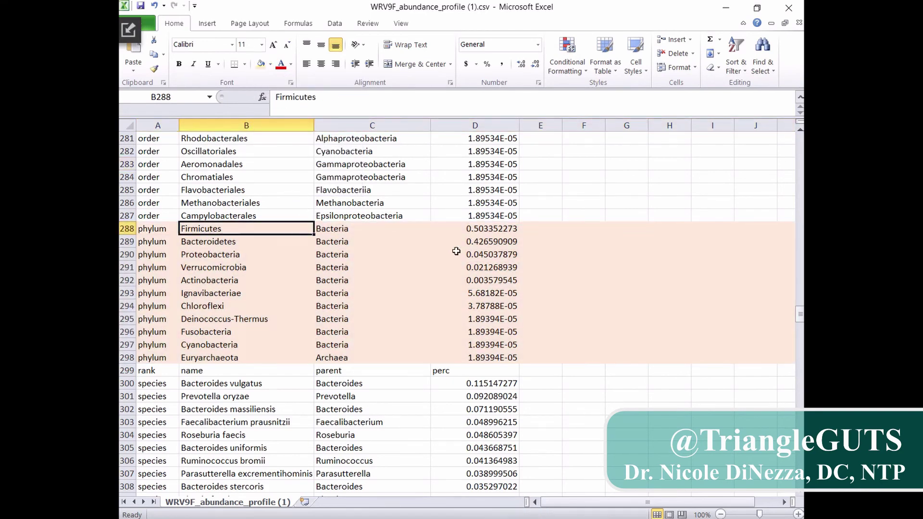
left_click(549, 229)
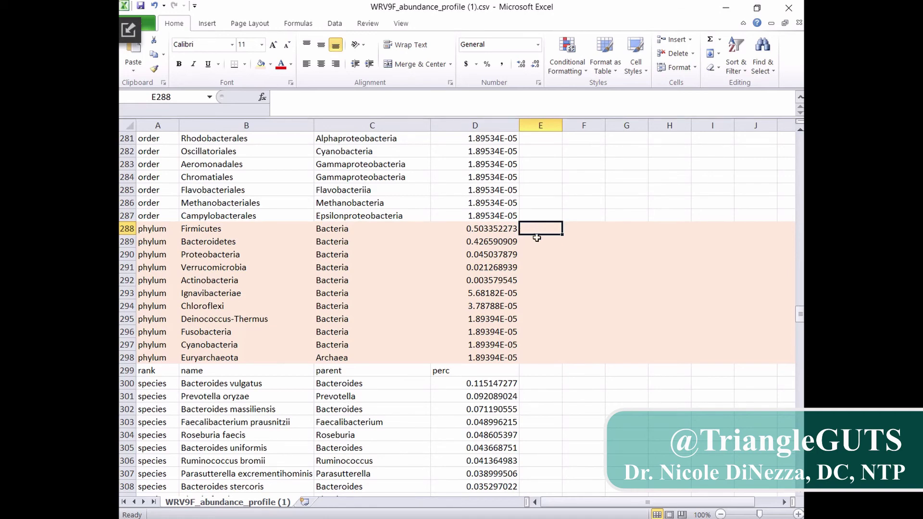
left_click(491, 231)
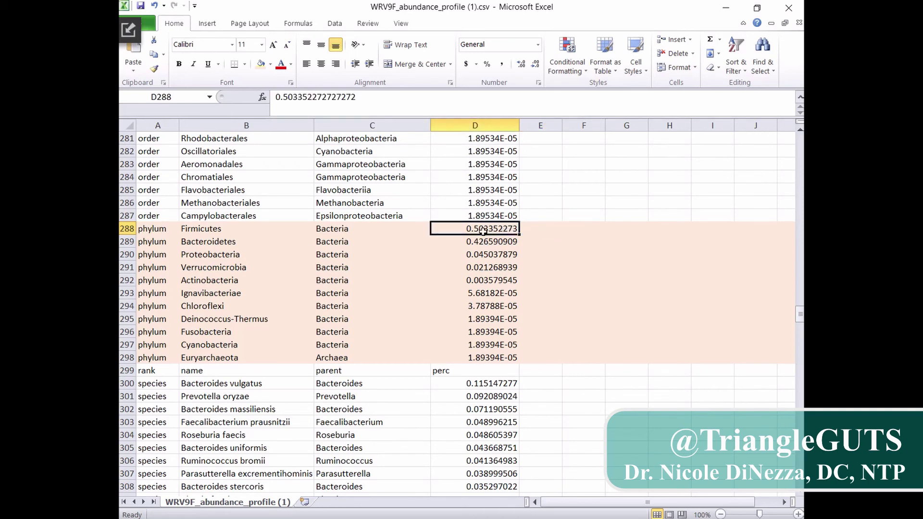
left_click(539, 231)
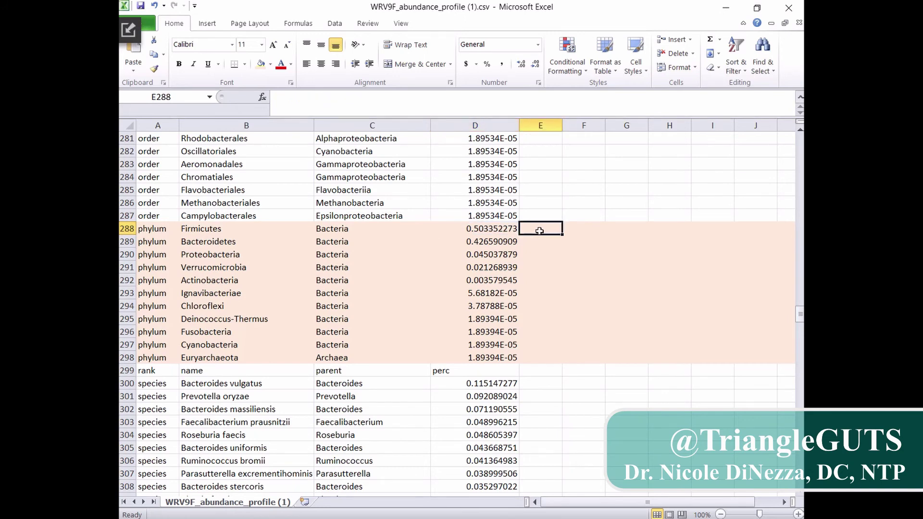
type("50.")
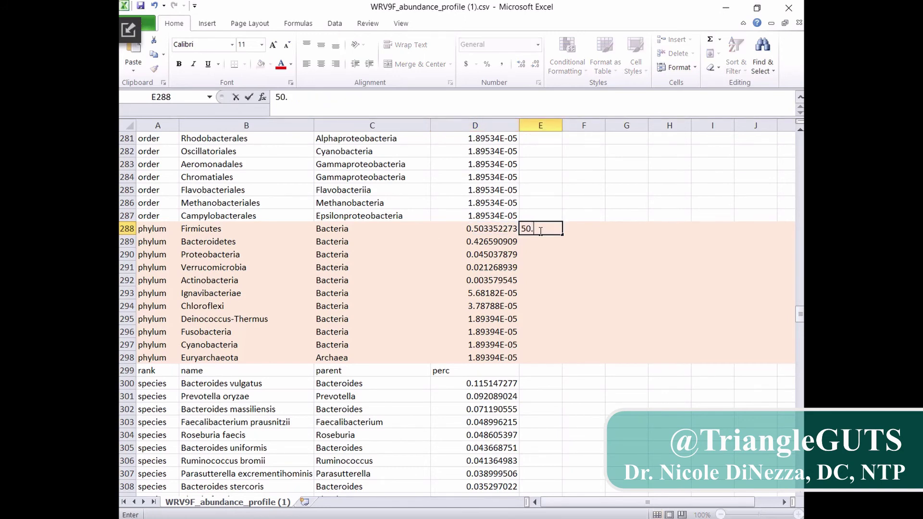
type("33")
left_click(542, 243)
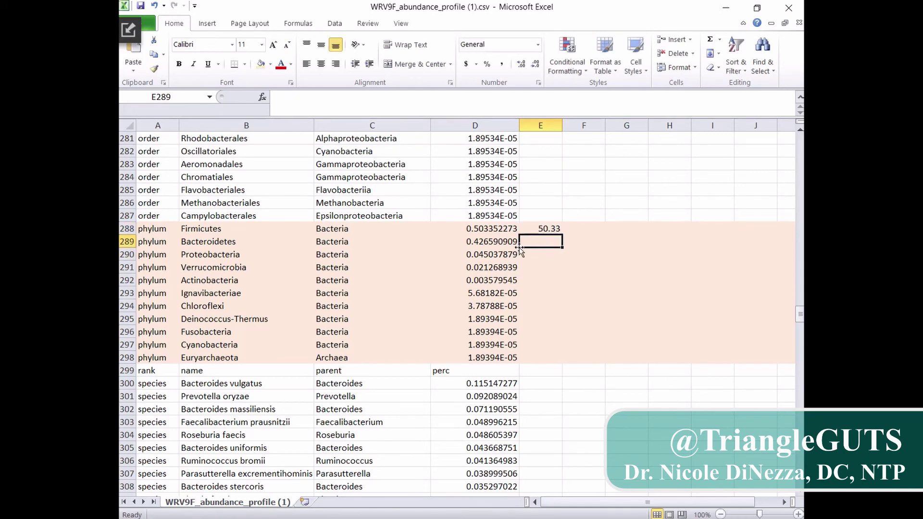
Step: Enter the percentages 42.65 for Bacteroidetes and 4.5 for Proteobacteria in column E
type("42")
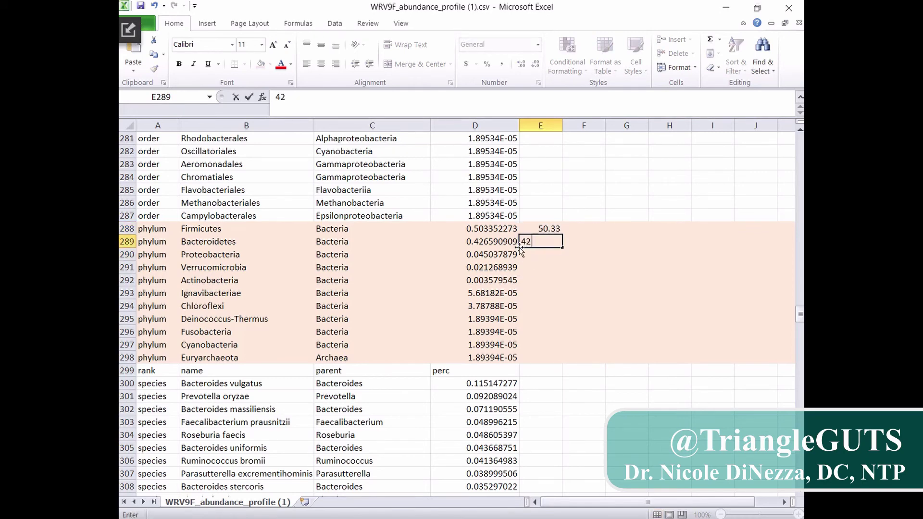
type(".65")
key("Return")
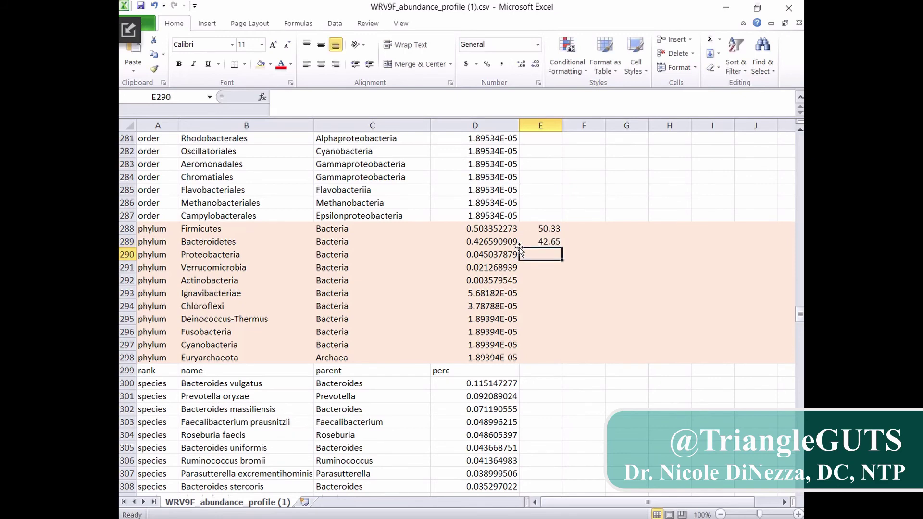
left_click(488, 256)
left_click(543, 254)
type("4.5")
key("Return")
Step: Clear the example percentages from column E beside the phylum rows
left_click_drag(547, 232, 533, 325)
key("Delete")
left_click(533, 321)
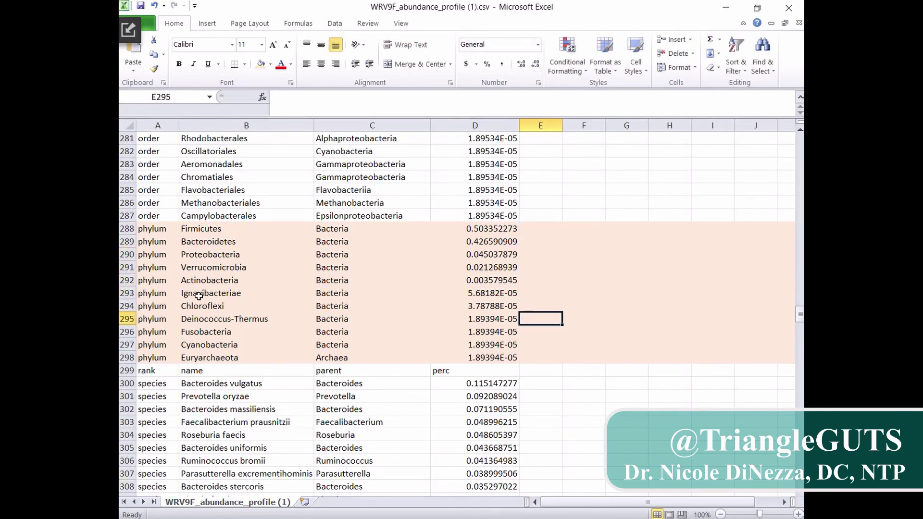
left_click(166, 229)
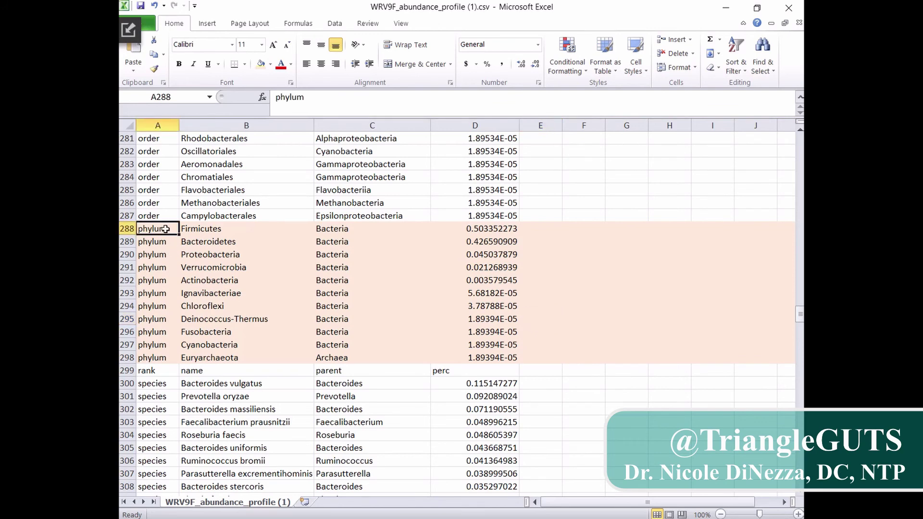
left_click(164, 253)
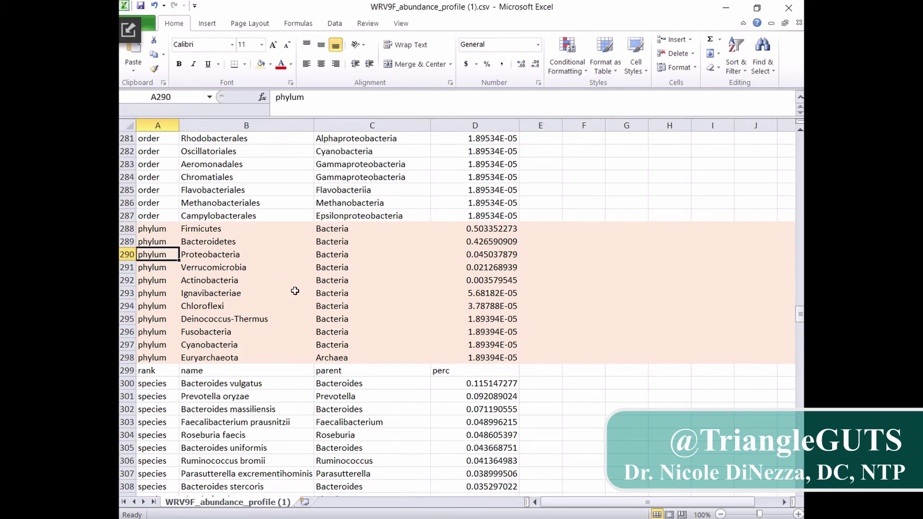
Step: Shade row 300, the first species row, with a light green fill
scroll(294, 293, "down", 5)
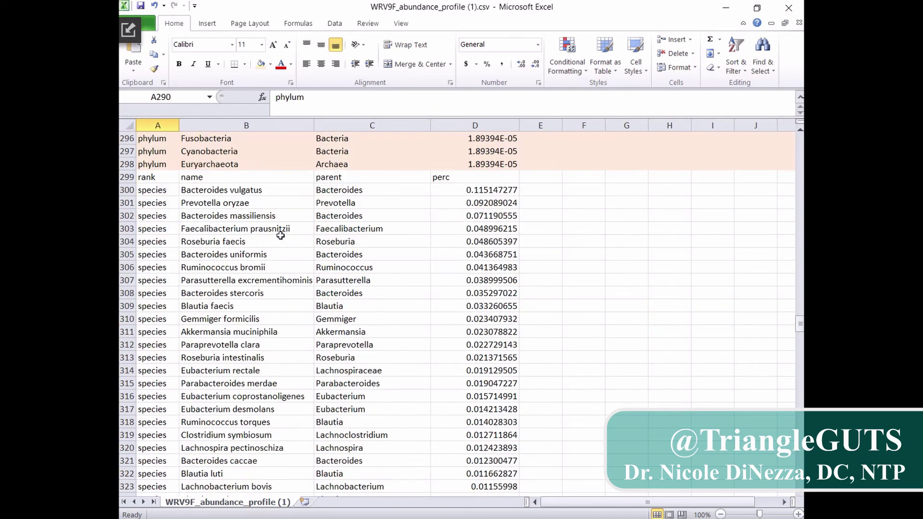
left_click(127, 190)
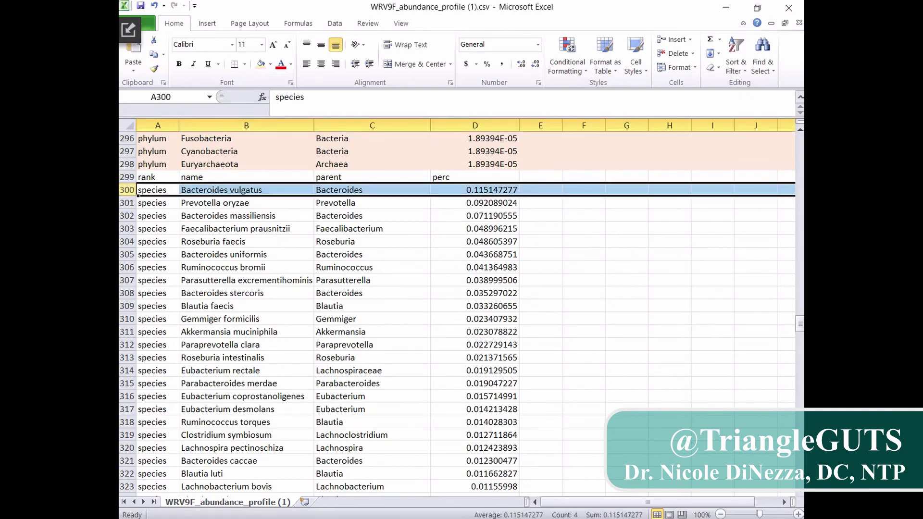
left_click(270, 64)
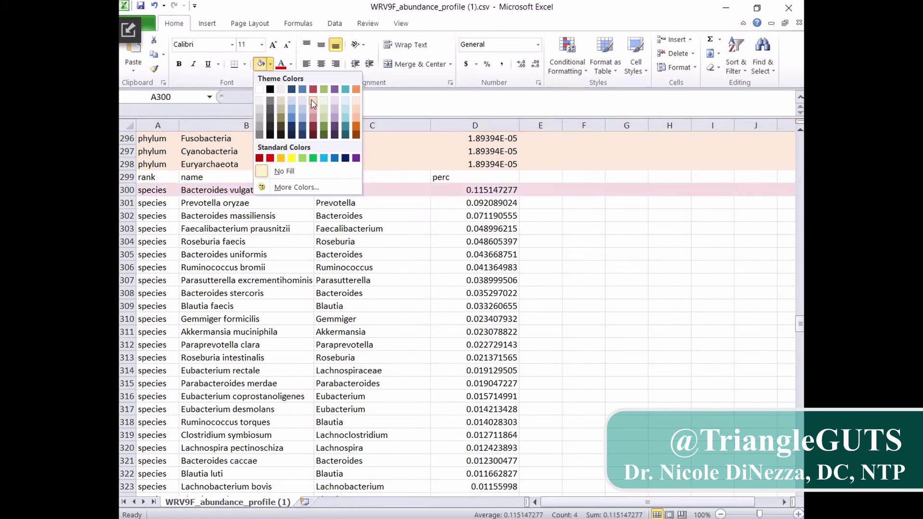
left_click(324, 99)
left_click(288, 203)
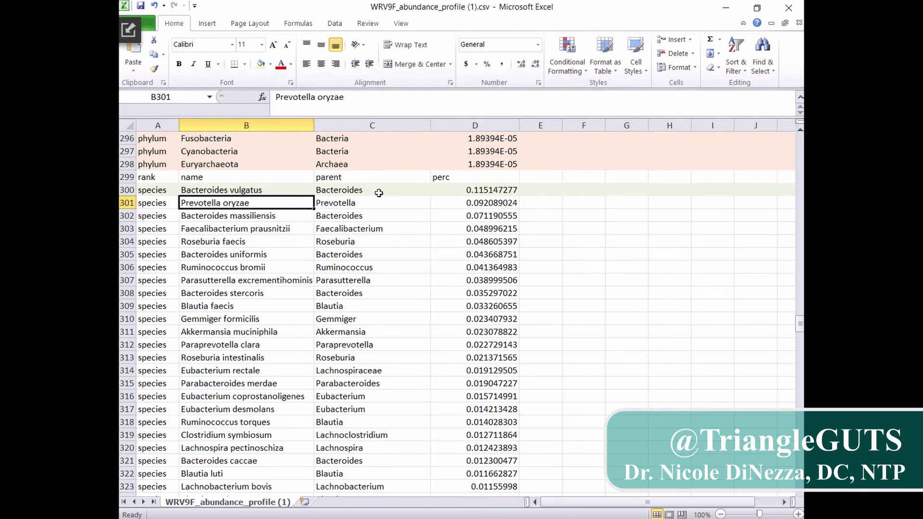
Step: Enter 4.8 in E303 as the percentage for Faecalibacterium prausnitzii
left_click(383, 214)
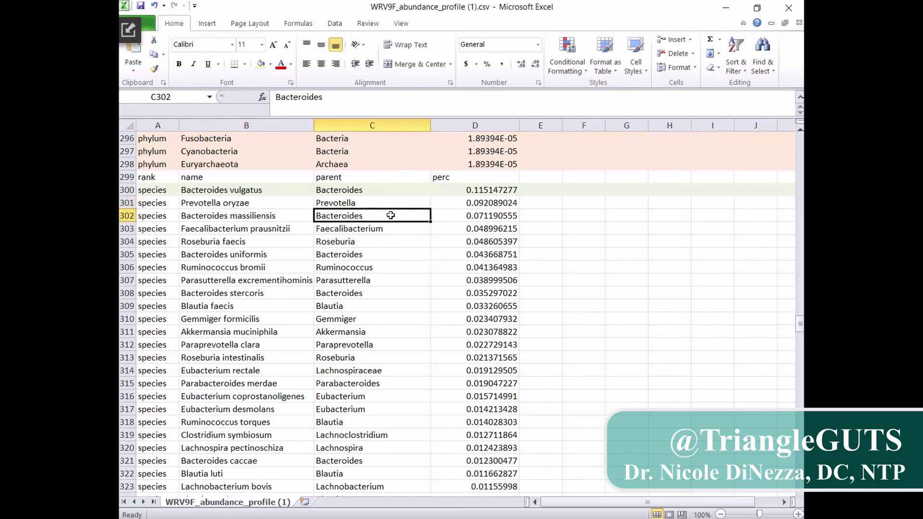
left_click(237, 192)
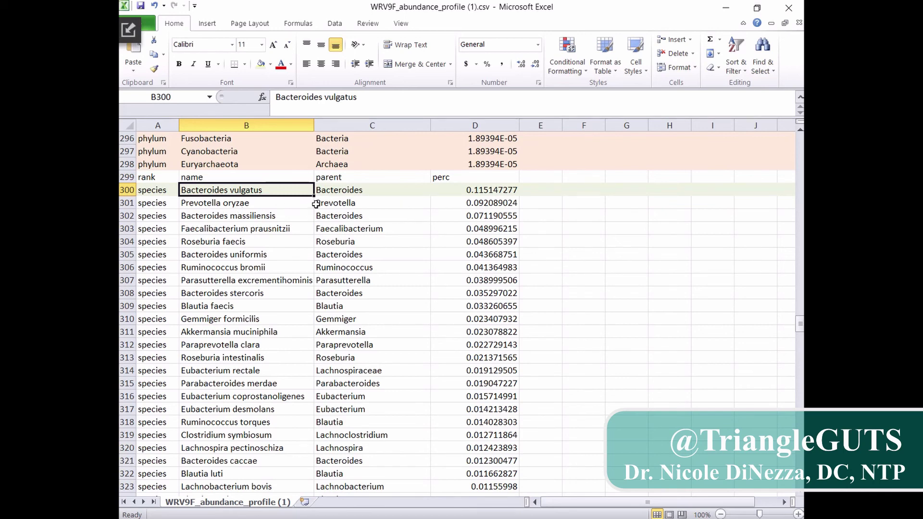
left_click(282, 226)
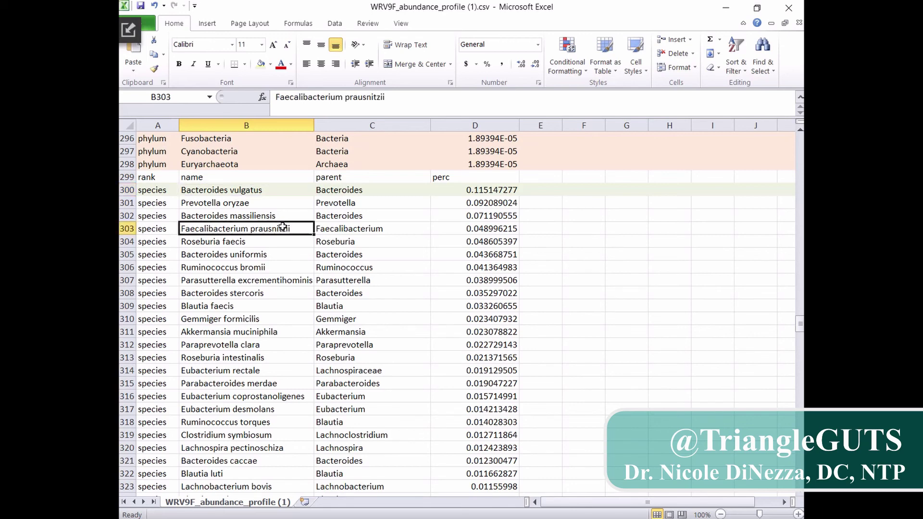
left_click(287, 217)
left_click(289, 231)
left_click(493, 228)
left_click(534, 230)
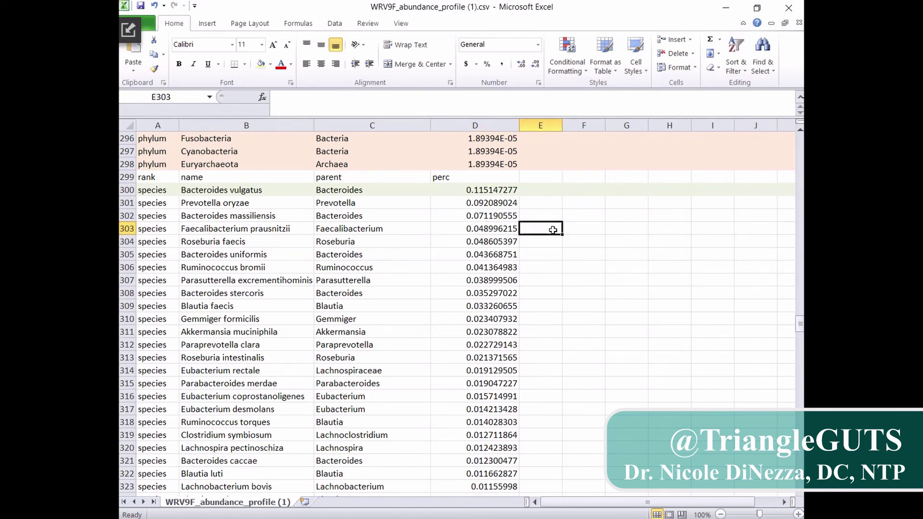
type("4")
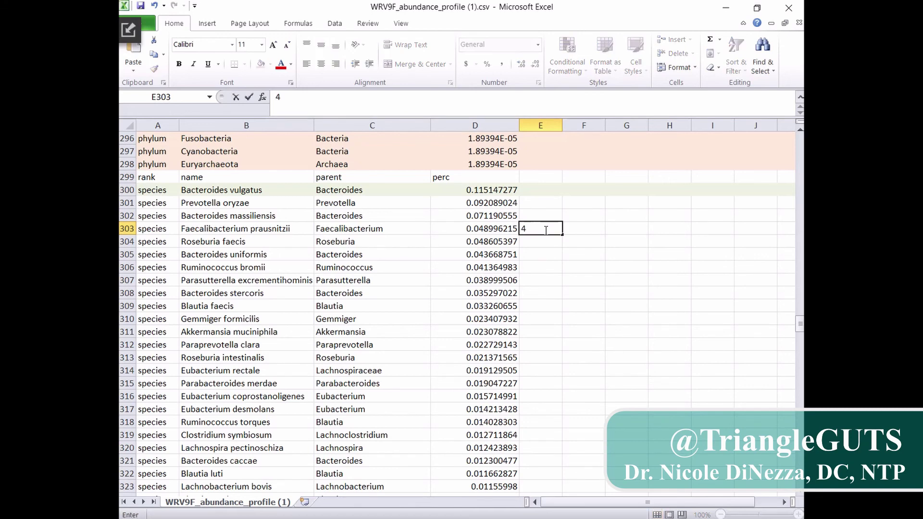
type(".8")
key("Return")
Step: Clear the example percentage from E303 beside Faecalibacterium prausnitzii
left_click(545, 230)
key("Delete")
left_click(548, 242)
scroll(335, 255, "up", 2)
scroll(336, 268, "up", 1)
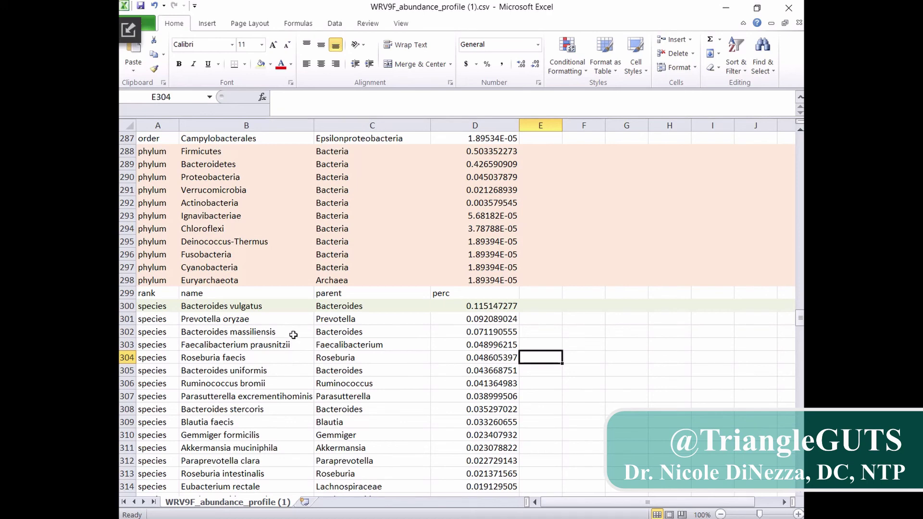
Step: Sort the whole sheet by Column A from A to Z, with Column B from A to Z as the second level
left_click(159, 150)
left_click(178, 305)
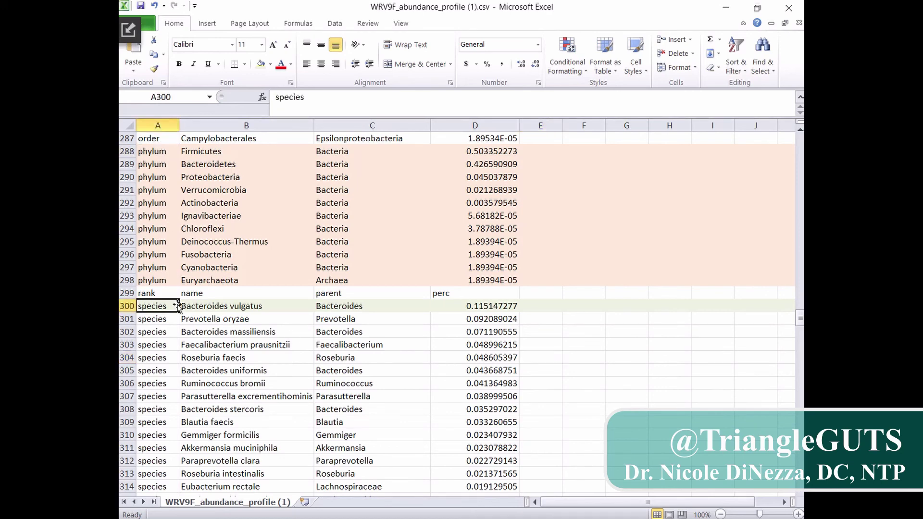
left_click(127, 123)
left_click(335, 23)
left_click(399, 57)
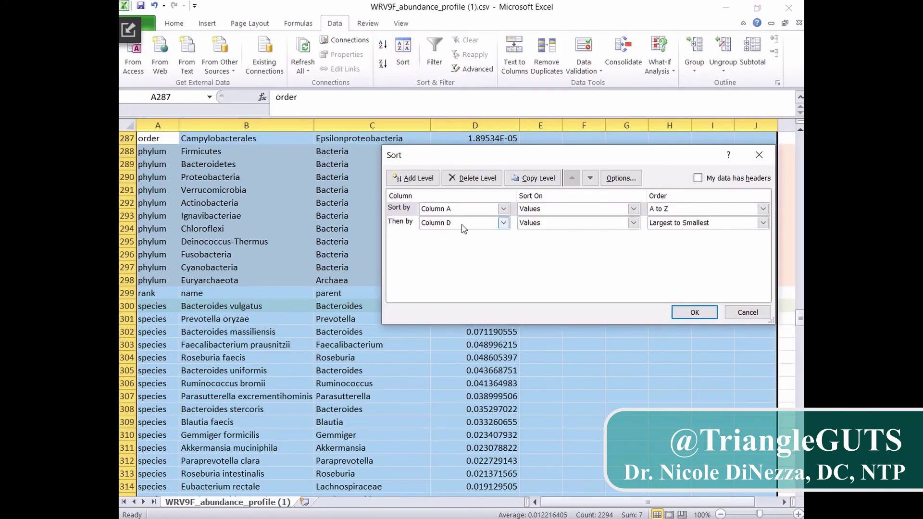
left_click(462, 224)
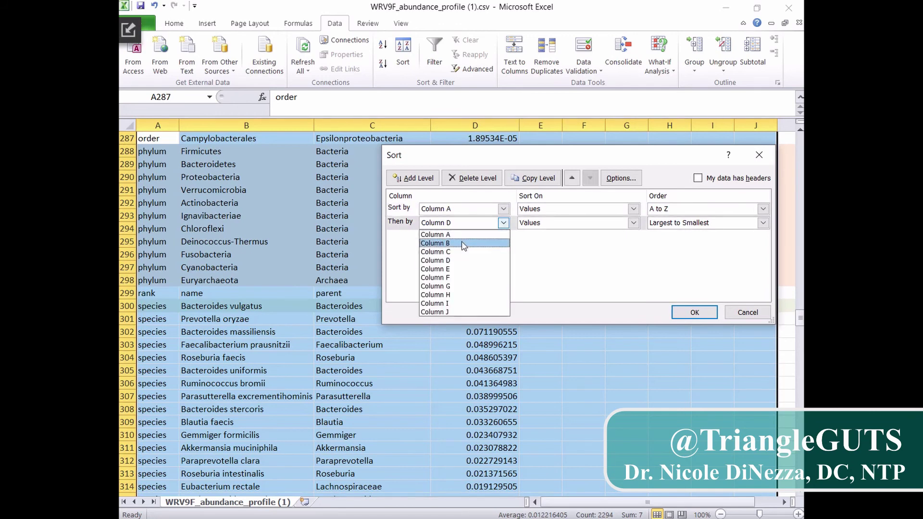
left_click(463, 243)
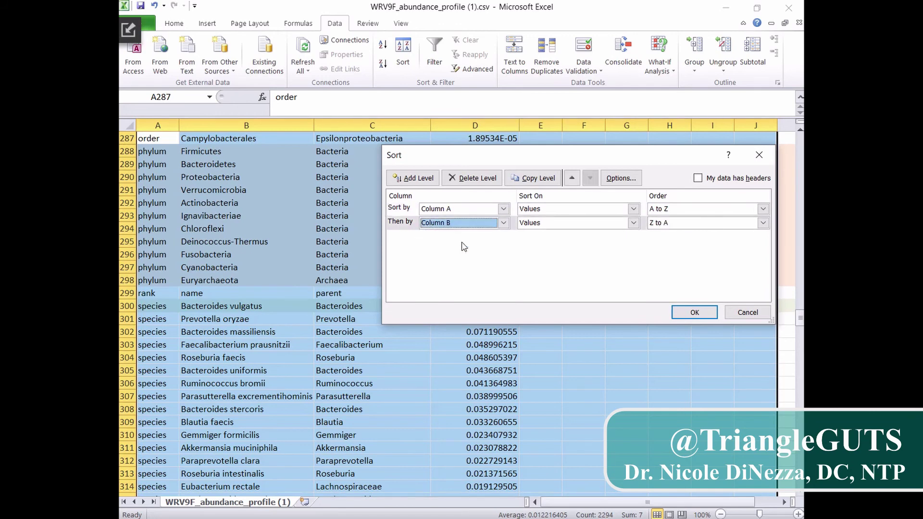
left_click(678, 223)
left_click(678, 232)
left_click(694, 312)
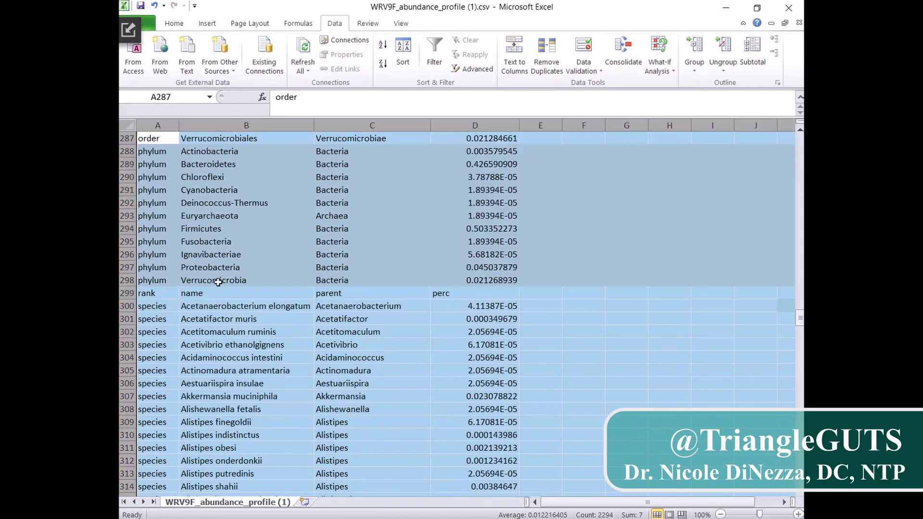
left_click(241, 230)
Step: Shade row 90, the first genus row, with a light blue fill
scroll(255, 302, "up", 12)
scroll(257, 301, "up", 20)
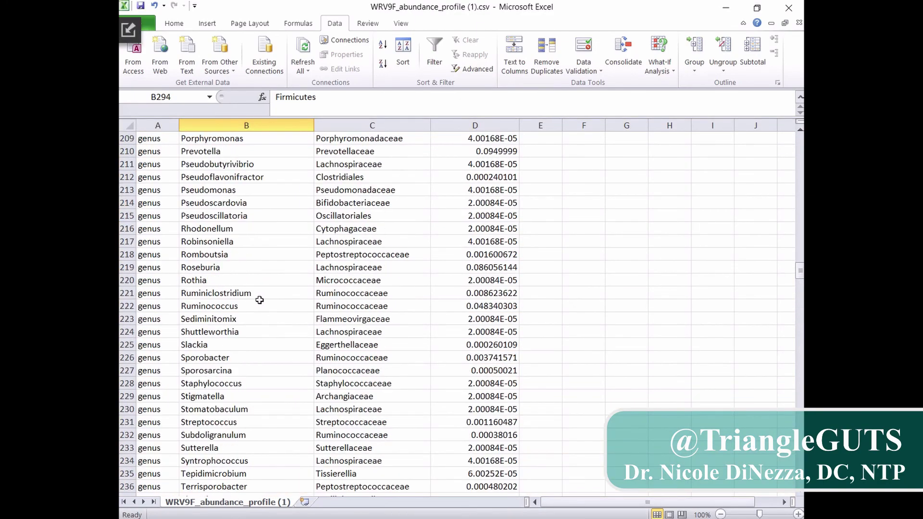
scroll(265, 286, "up", 20)
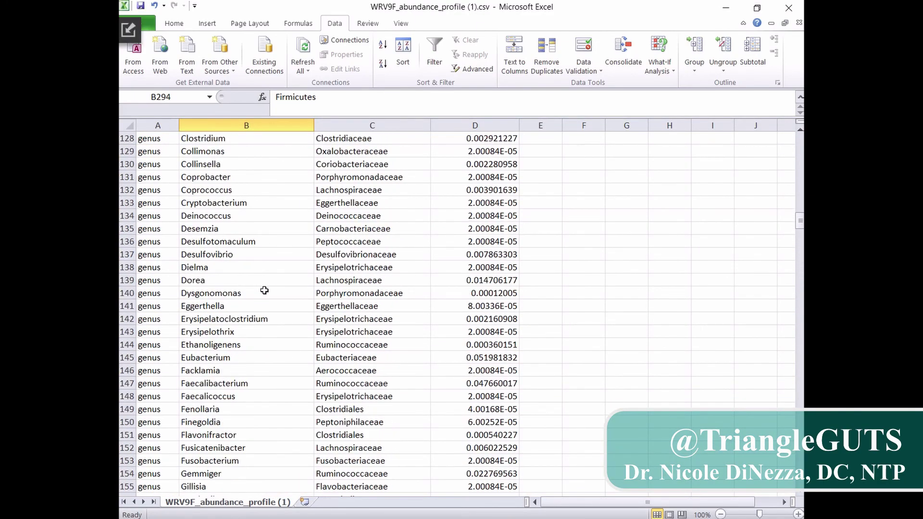
scroll(264, 278, "down", 3)
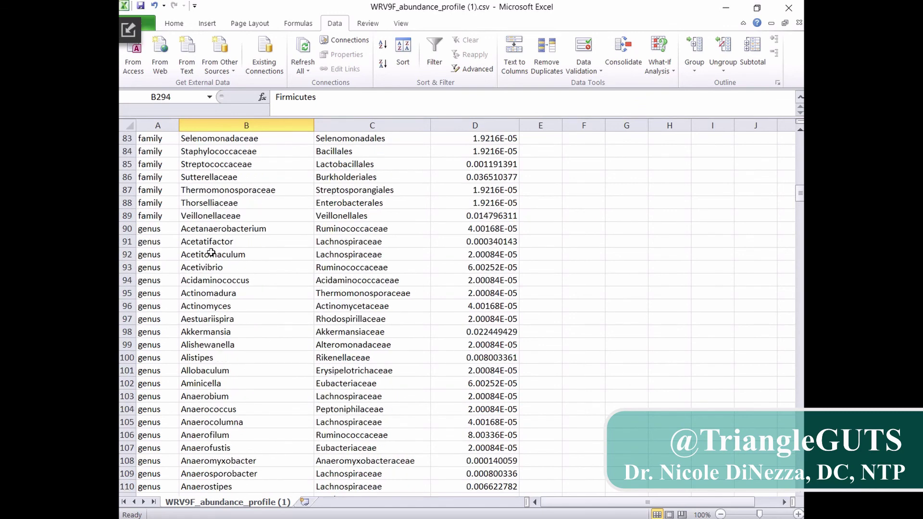
left_click(127, 228)
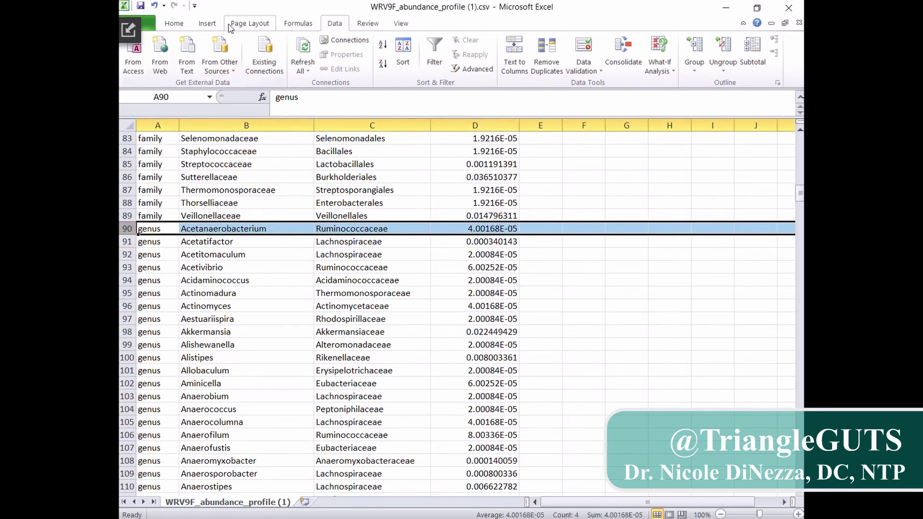
left_click(174, 23)
left_click(270, 64)
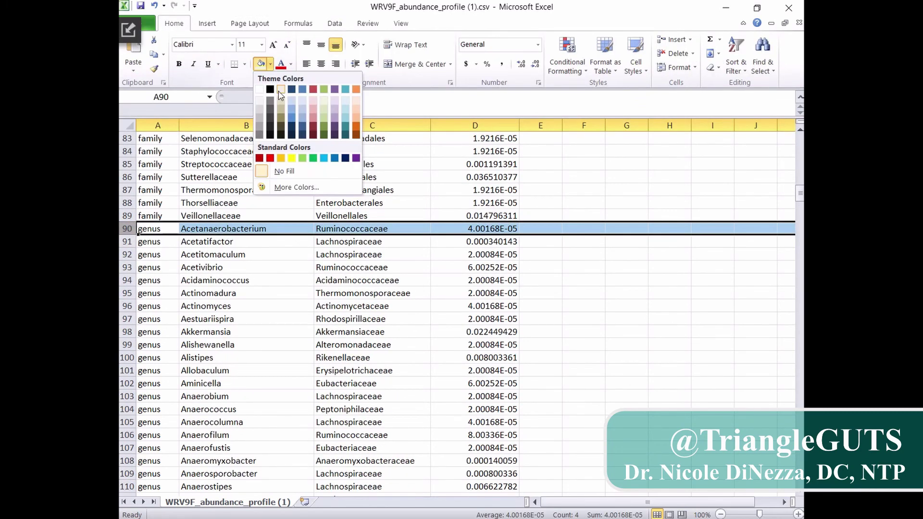
left_click(257, 267)
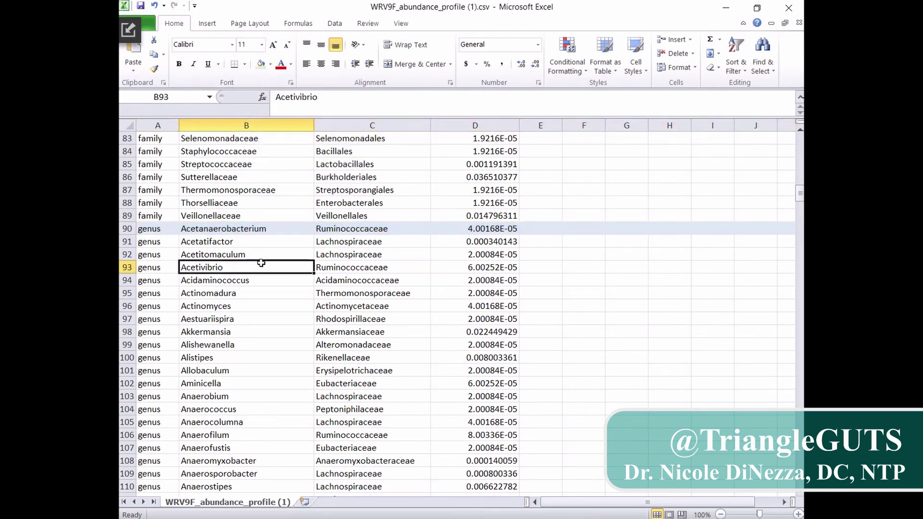
Step: Enter 0.01 in E116 as the percentage for the genus Bifidobacterium
scroll(266, 259, "down", 2)
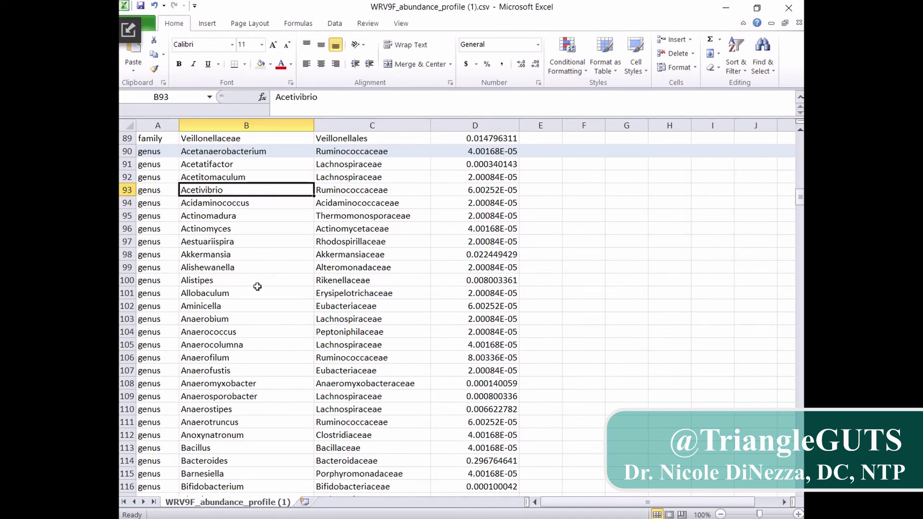
scroll(250, 284, "down", 6)
left_click(216, 254)
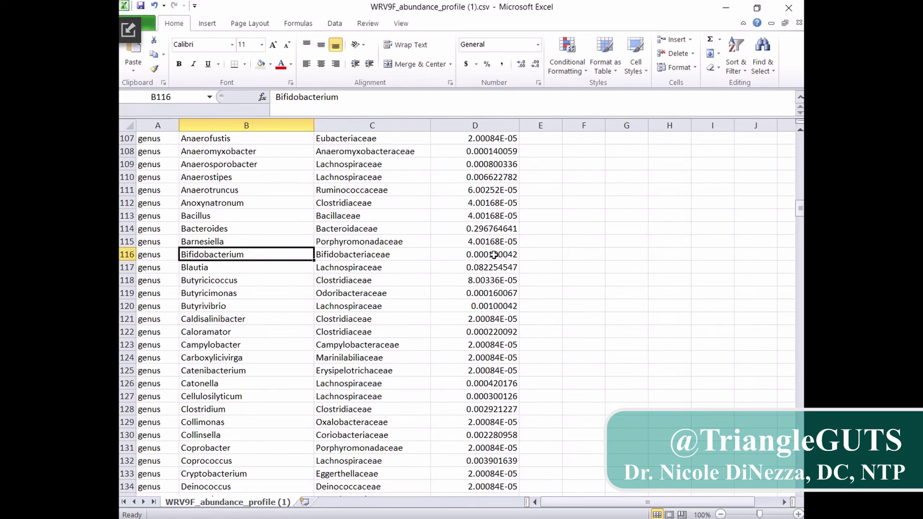
left_click(494, 255)
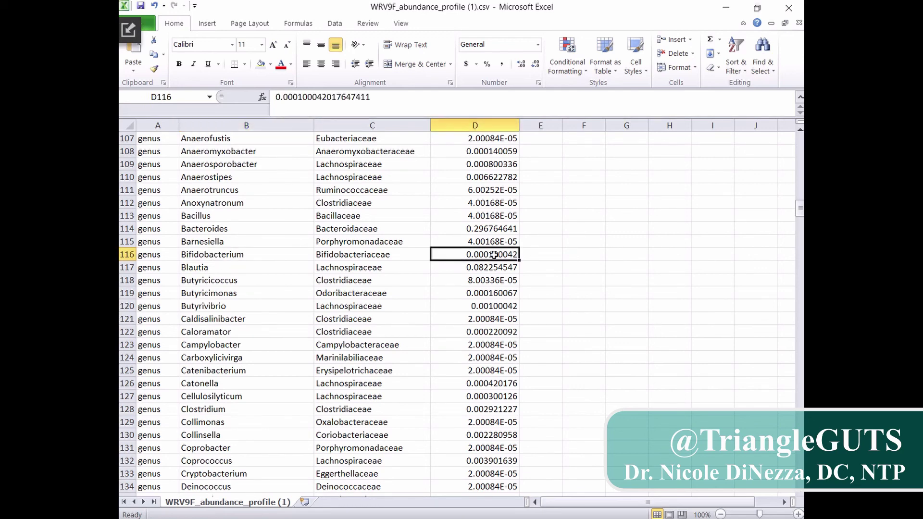
left_click(535, 256)
type("0.01")
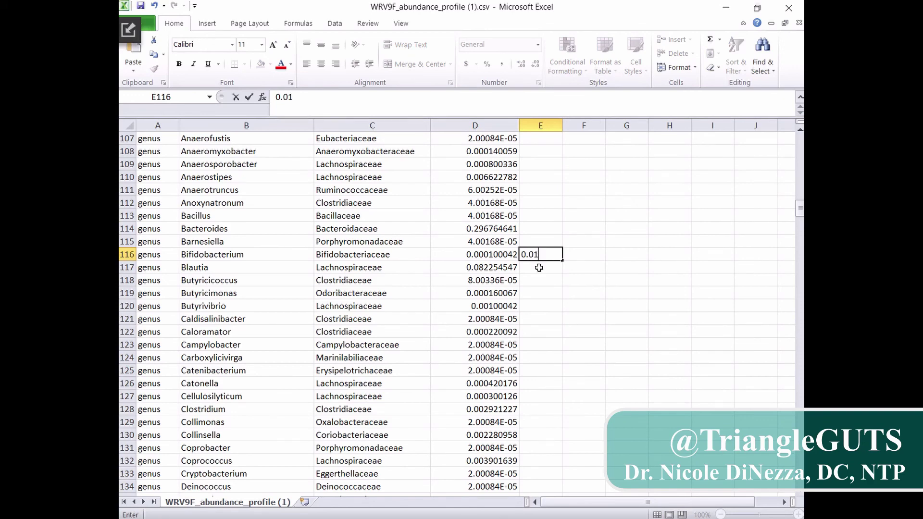
left_click(540, 268)
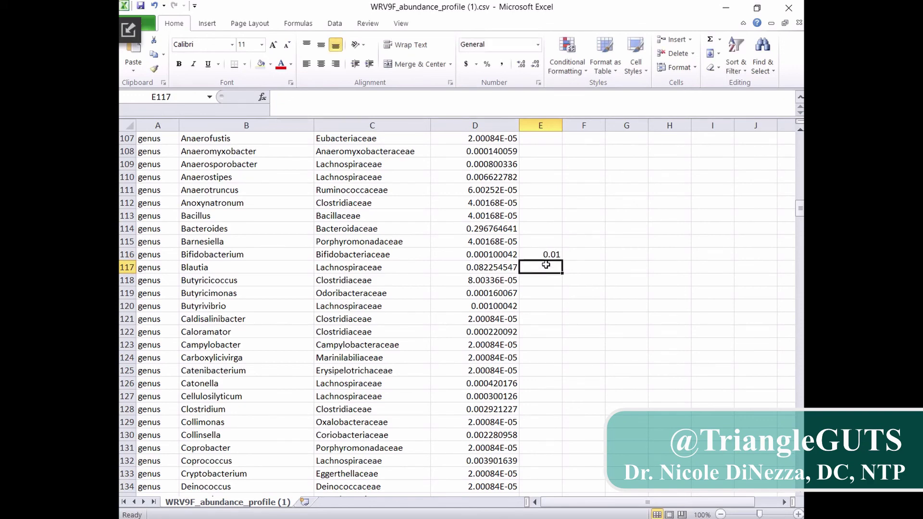
Step: Enter 4.766 in E147 as the percentage for the genus Faecalibacterium
left_click(254, 357)
scroll(270, 329, "down", 6)
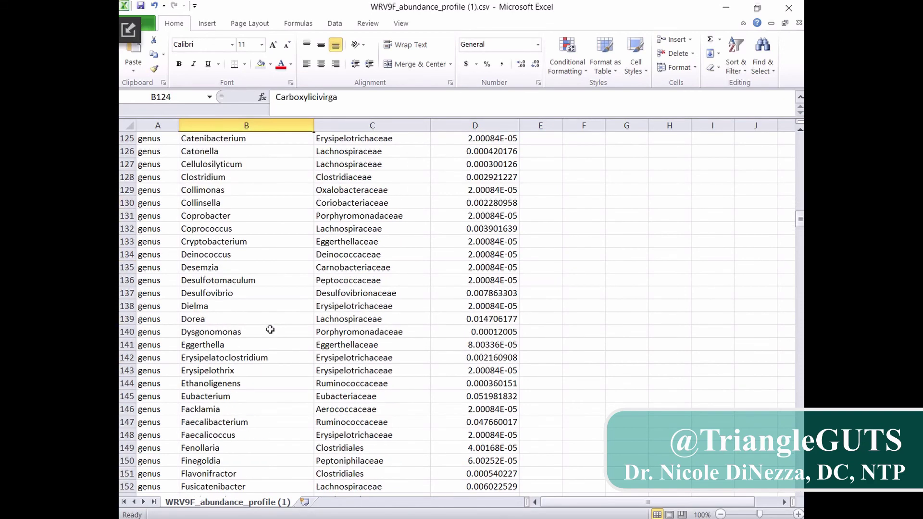
left_click(292, 295)
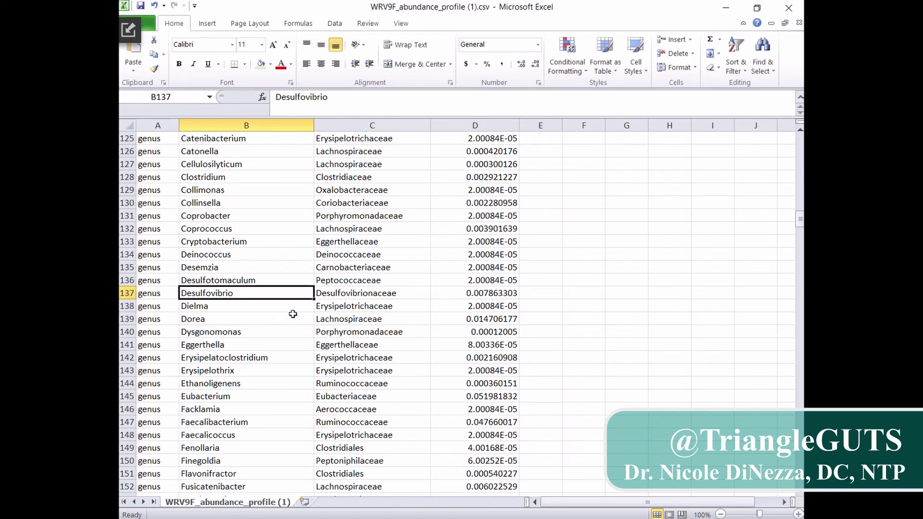
scroll(293, 315, "down", 1)
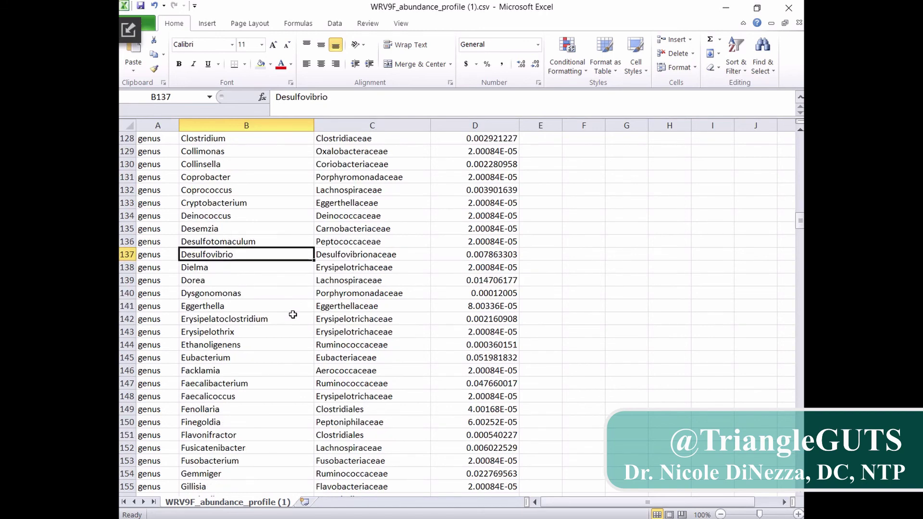
scroll(293, 315, "down", 1)
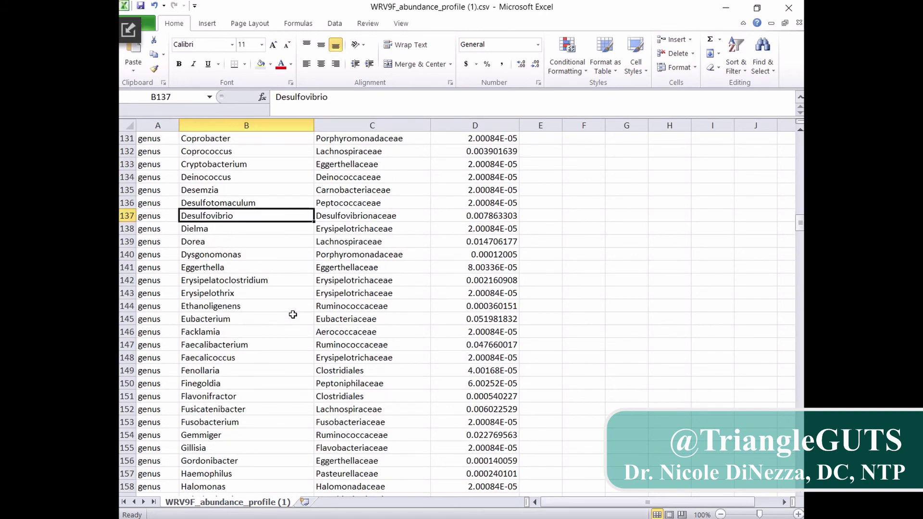
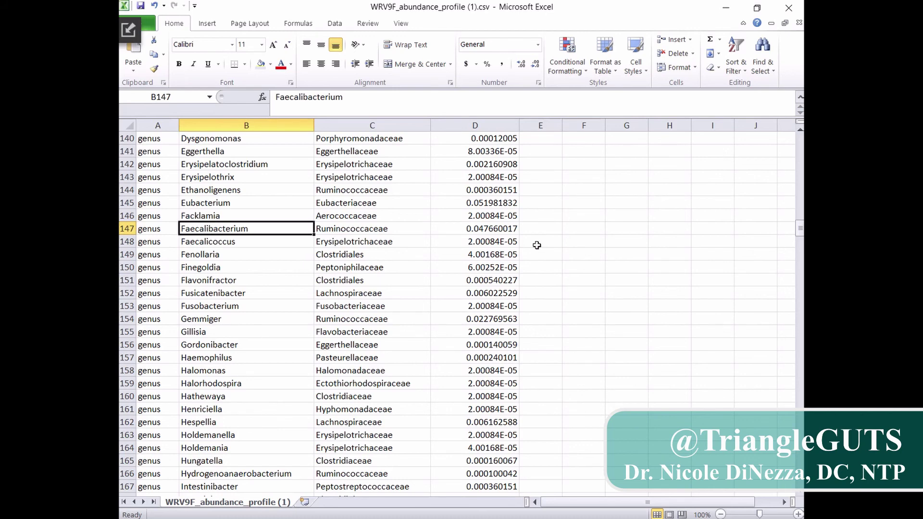
left_click(539, 229)
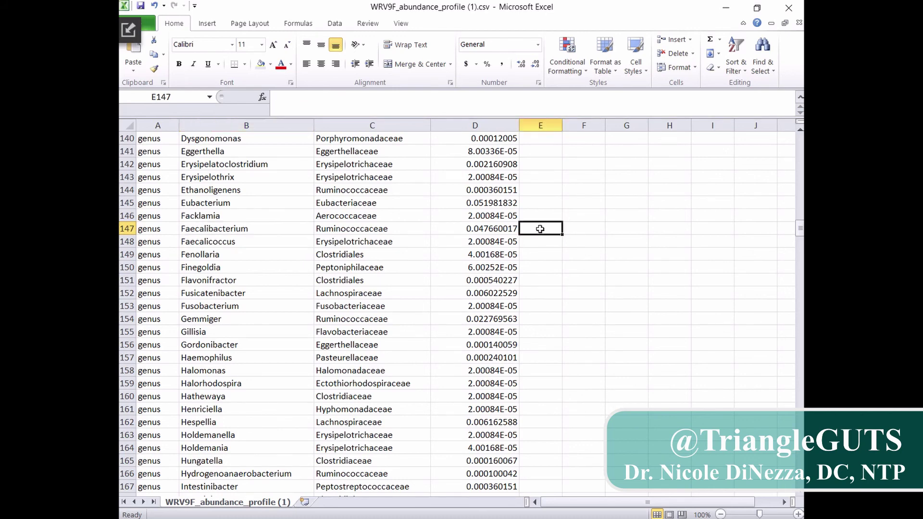
type("4.7")
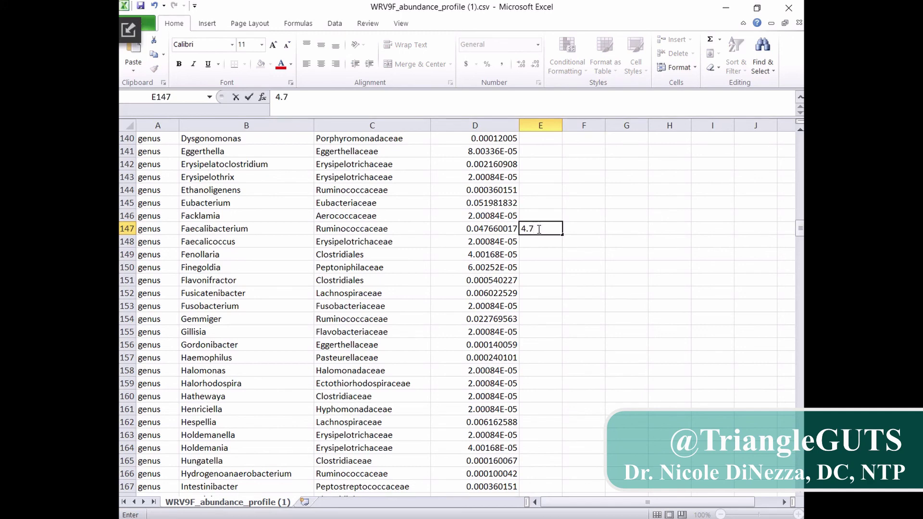
type("66")
key("Return")
Step: Clear the example percentage from E116 beside Bifidobacterium
scroll(539, 228, "up", 9)
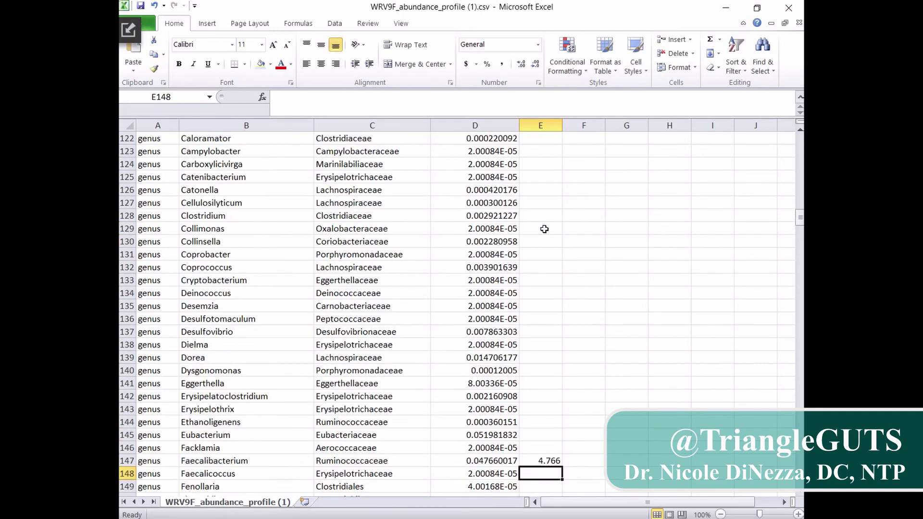
left_click(534, 190)
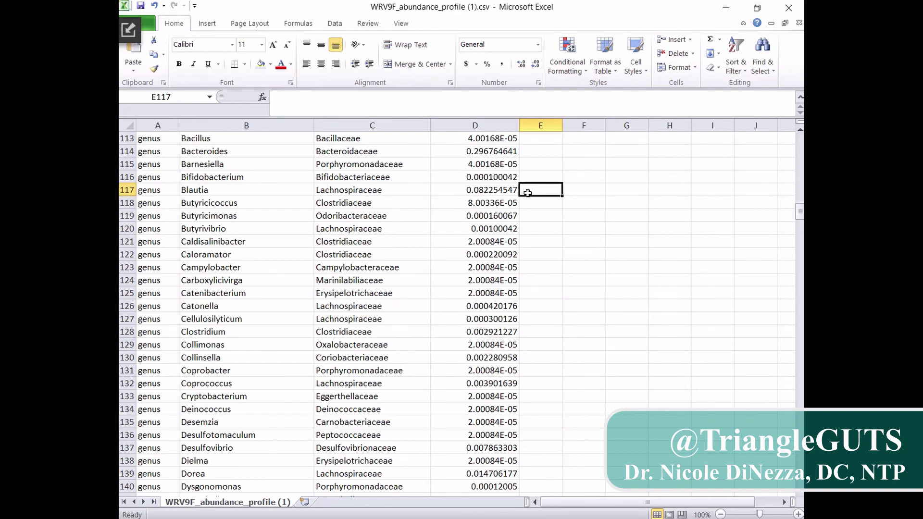
Step: Enter the percentages 8.225 in E117 for the genus Blautia and 4.834 in E222 for the genus Ruminococcus
type("8.225")
left_click(535, 241)
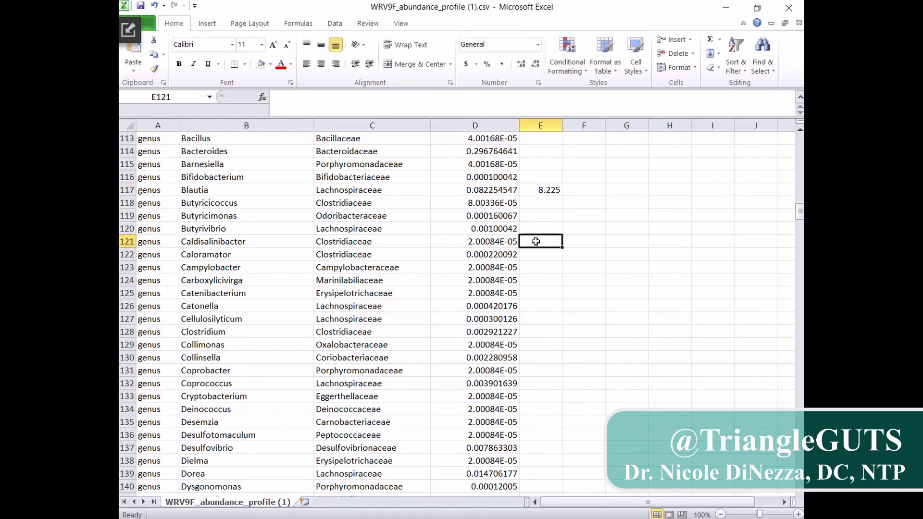
scroll(536, 243, "down", 18)
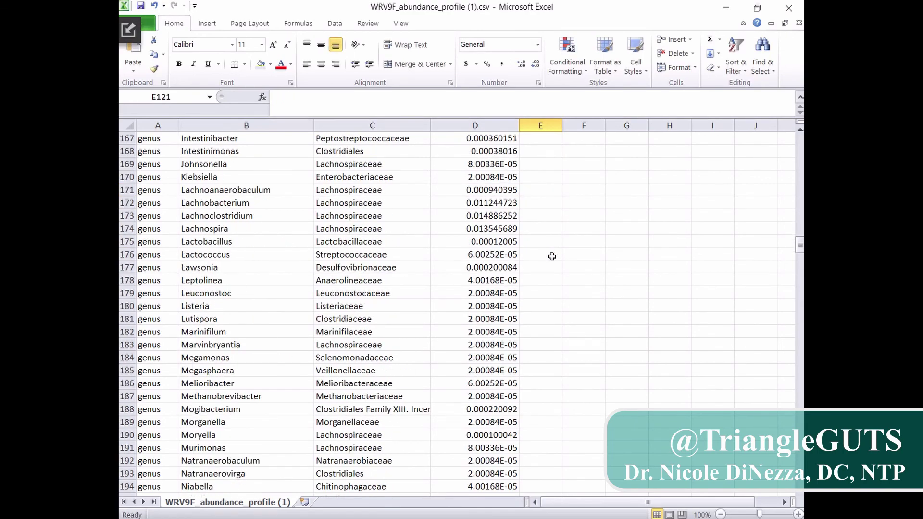
scroll(552, 256, "down", 11)
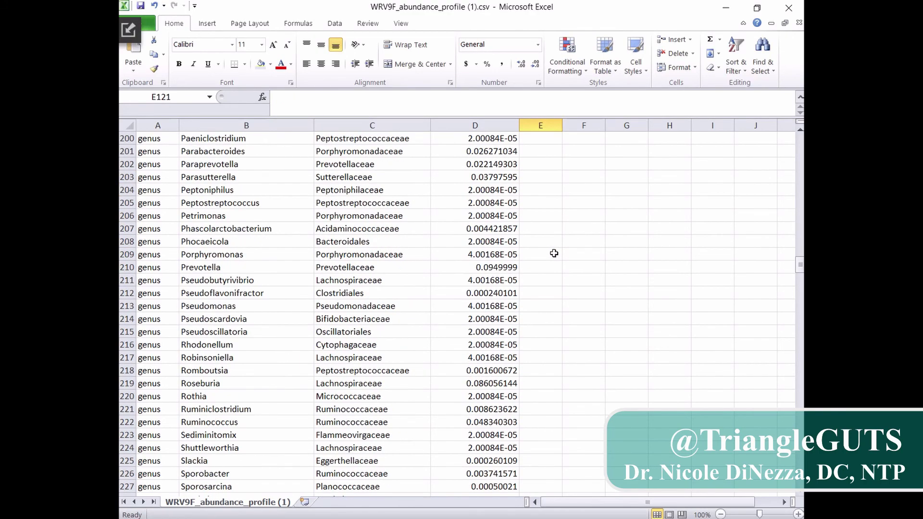
scroll(554, 253, "down", 1)
left_click(543, 379)
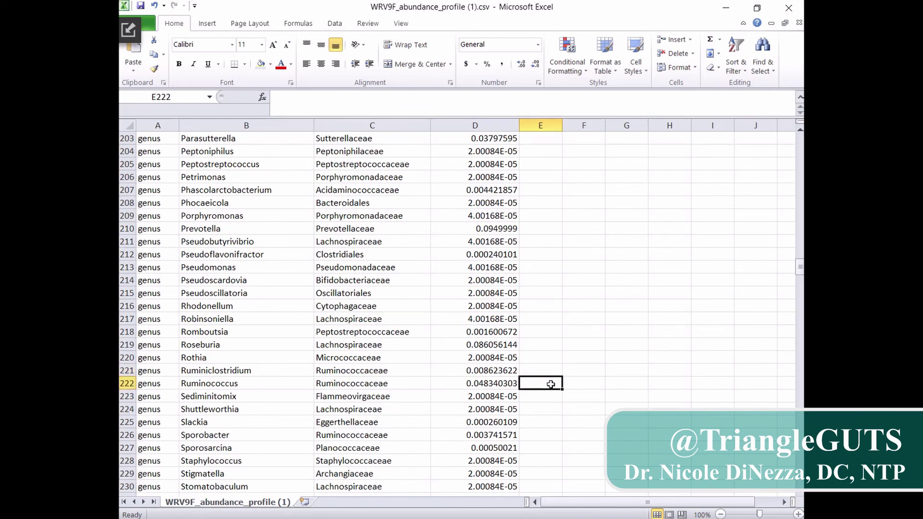
type("4.8")
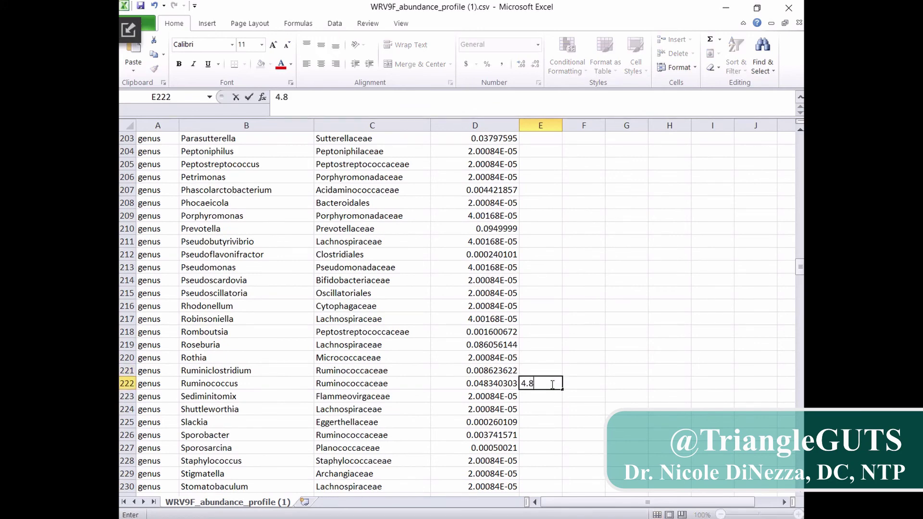
type("34")
Step: Enter 8.605 in E219 as the percentage for the genus Roseburia
left_click(556, 331)
left_click(556, 343)
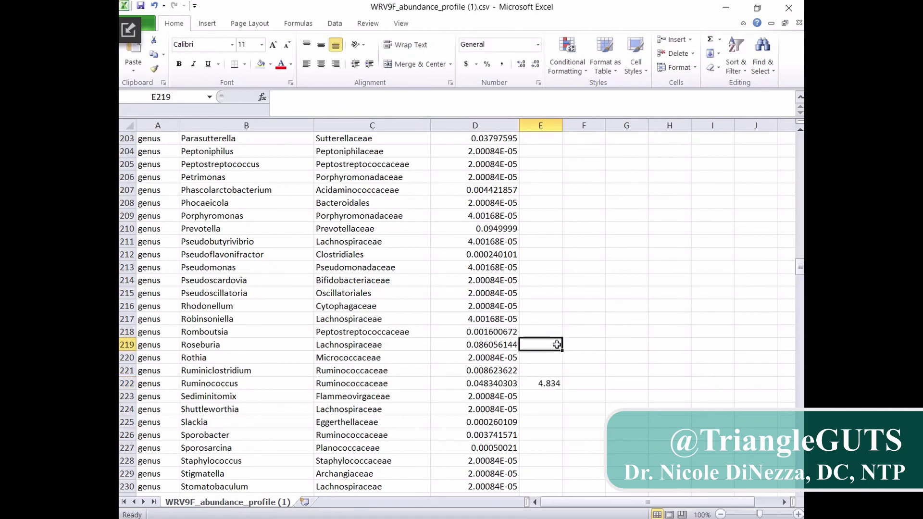
type("8.605")
key("Return")
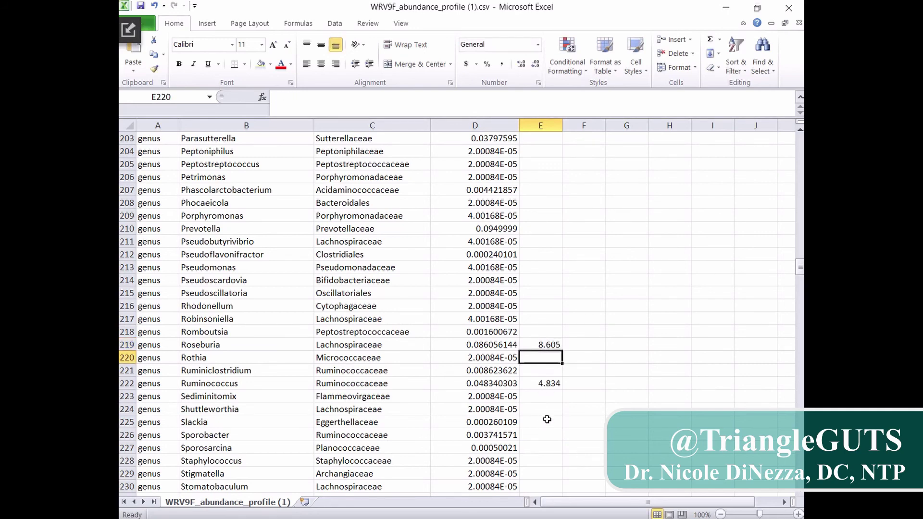
Step: Total the entered genus percentages in E246 with an AutoSum formula covering E4:E245
scroll(553, 422, "down", 6)
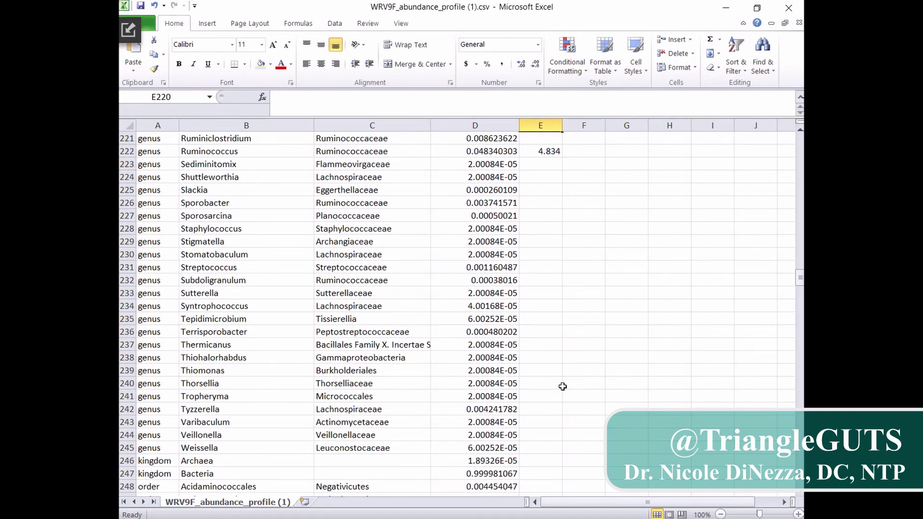
scroll(562, 387, "down", 3)
left_click(542, 334)
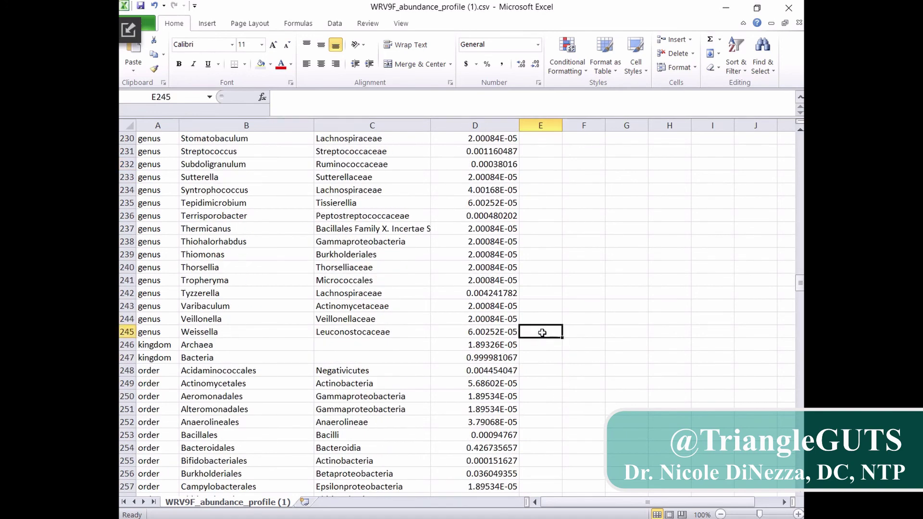
left_click(544, 344)
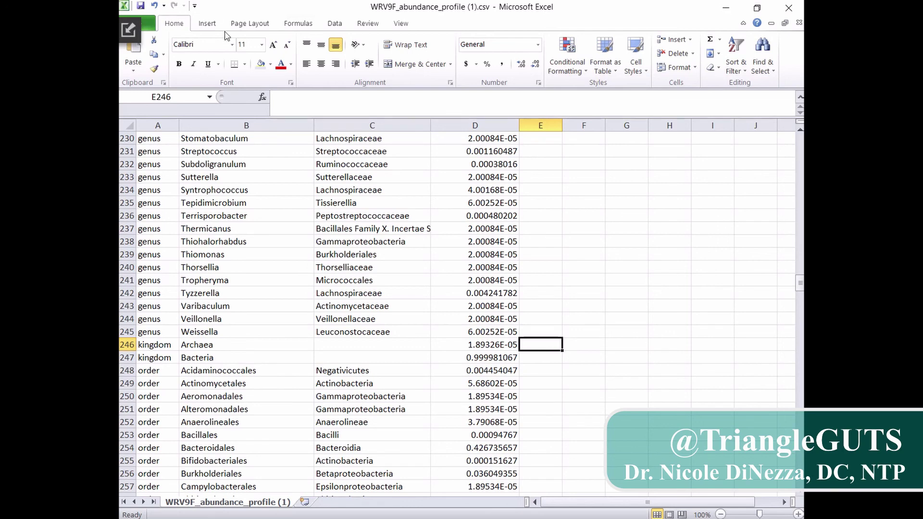
left_click(300, 24)
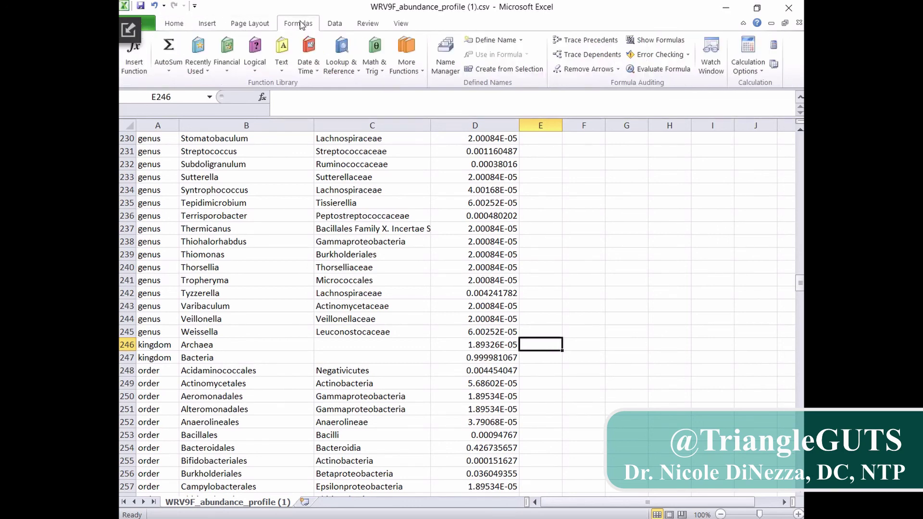
left_click(168, 45)
left_click(541, 330)
left_click_drag(542, 331, 535, 82)
key("Return")
scroll(580, 314, "down", 9)
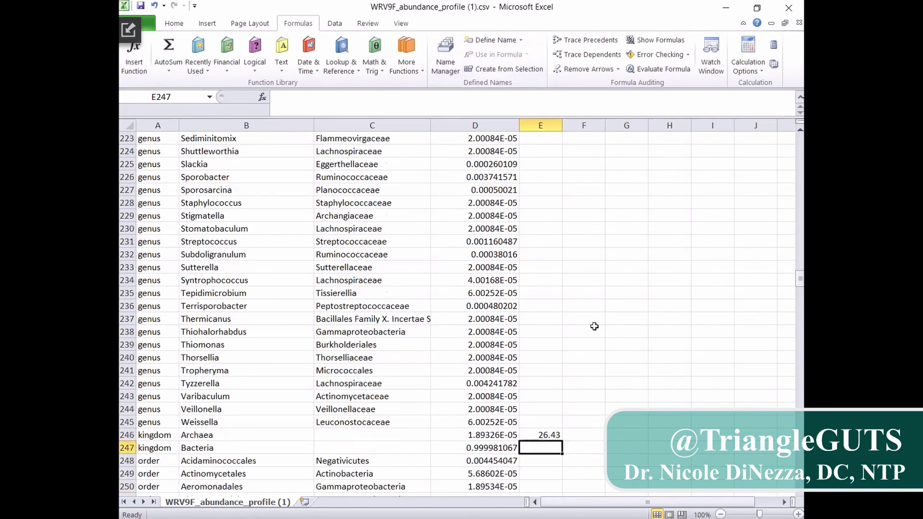
scroll(580, 314, "up", 1)
left_click(553, 278)
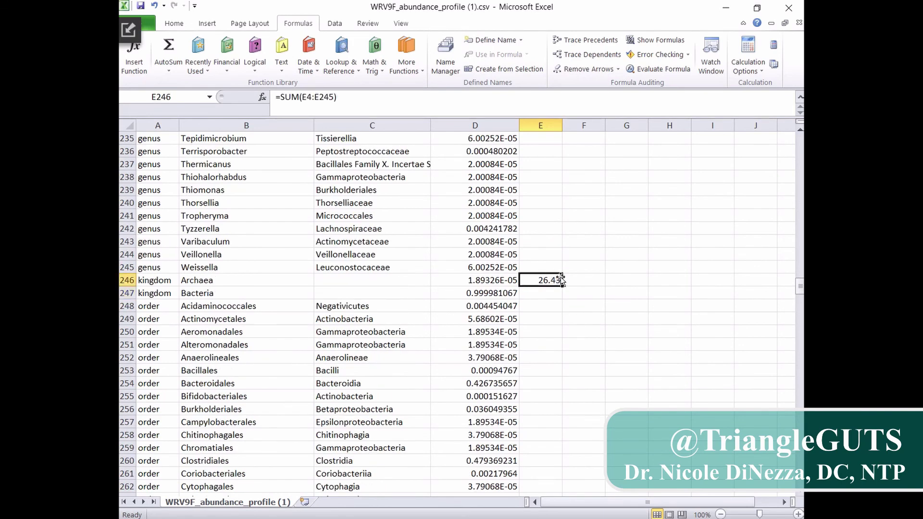
scroll(548, 171, "up", 1)
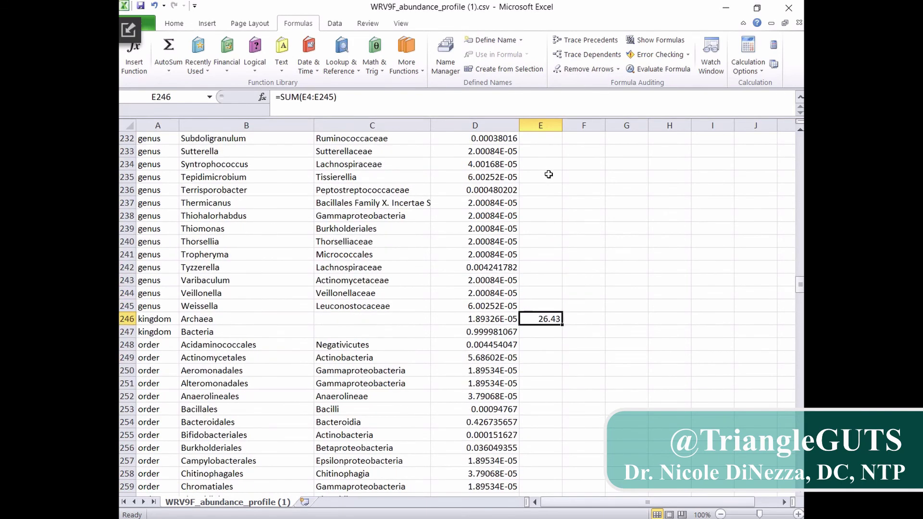
Step: Enter 0.038 in E232 as the percentage for the genus Subdoligranulum
left_click(546, 193)
scroll(553, 239, "up", 2)
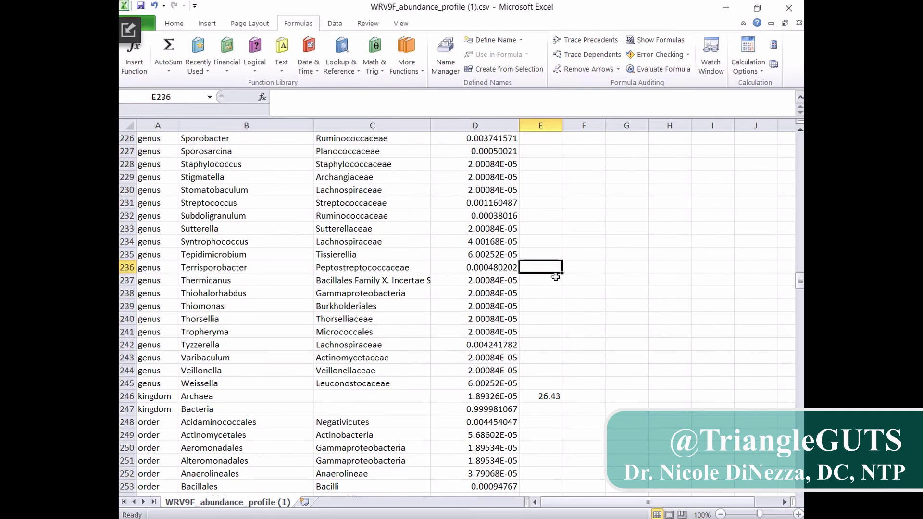
left_click(258, 216)
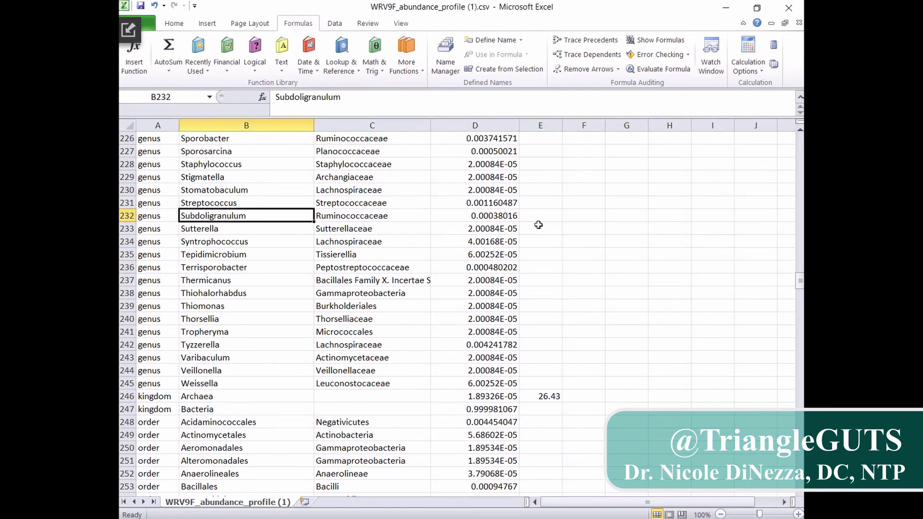
left_click(536, 216)
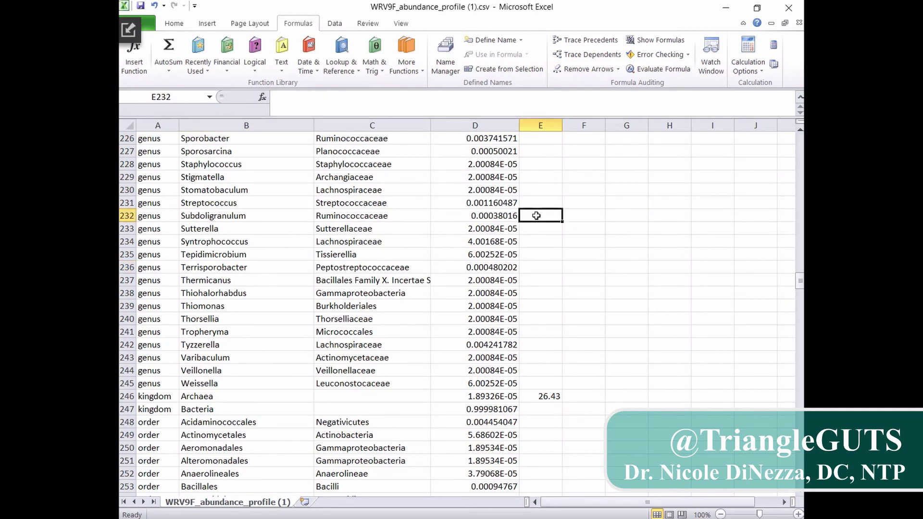
type("0.038")
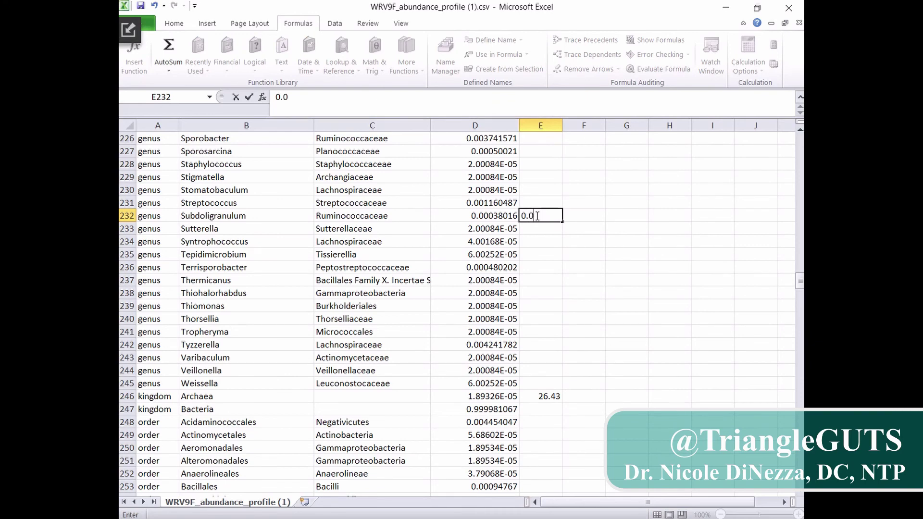
key("Return")
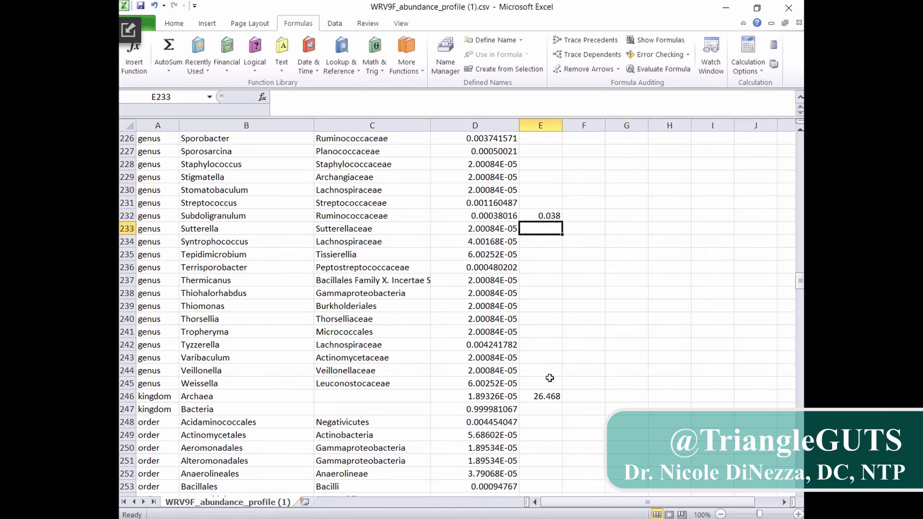
Step: Compare the percentage total in E246 with the Subdoligranulum entry in E232
left_click(547, 395)
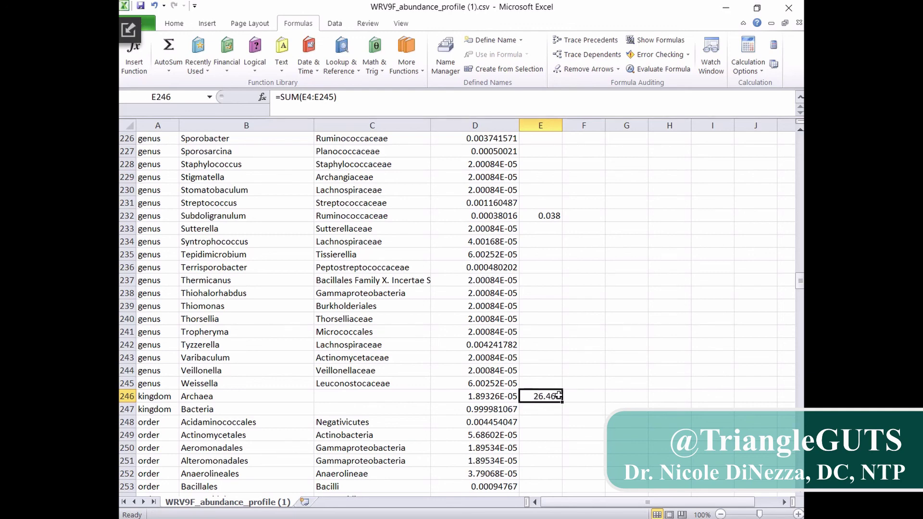
left_click(554, 299)
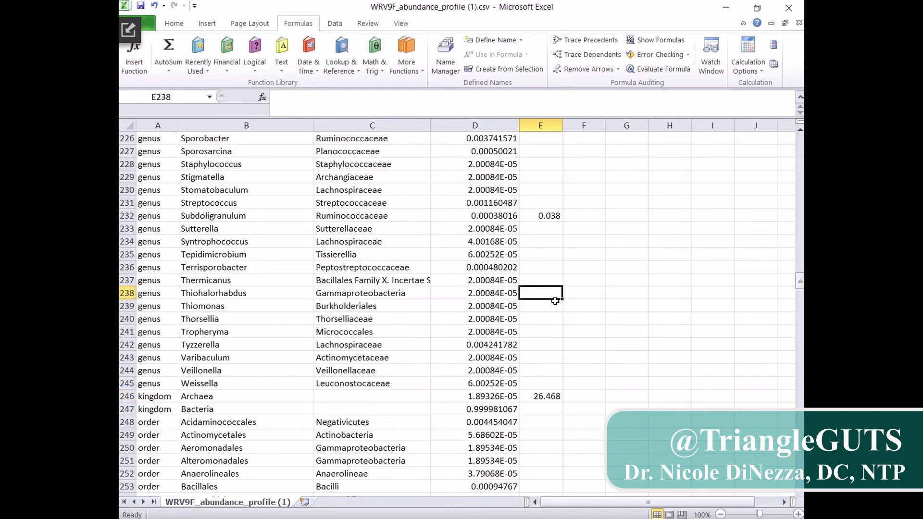
left_click(556, 216)
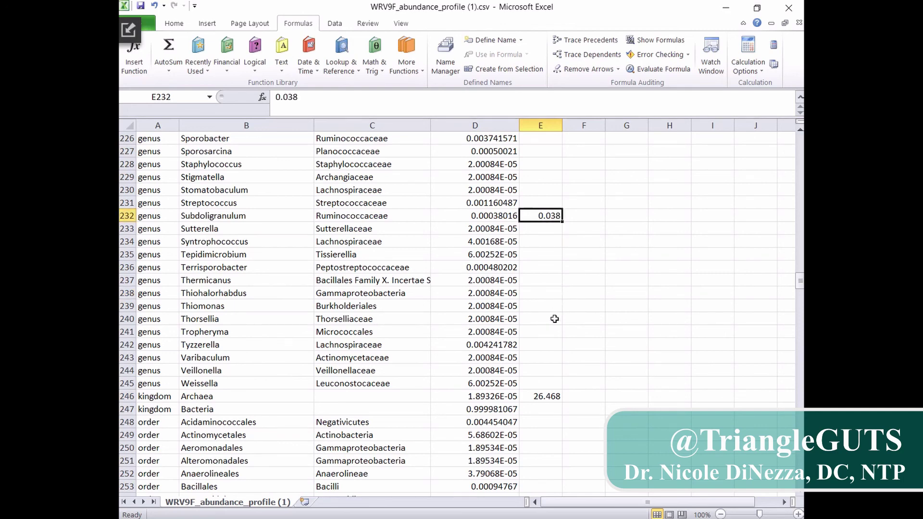
left_click(542, 303)
left_click(553, 396)
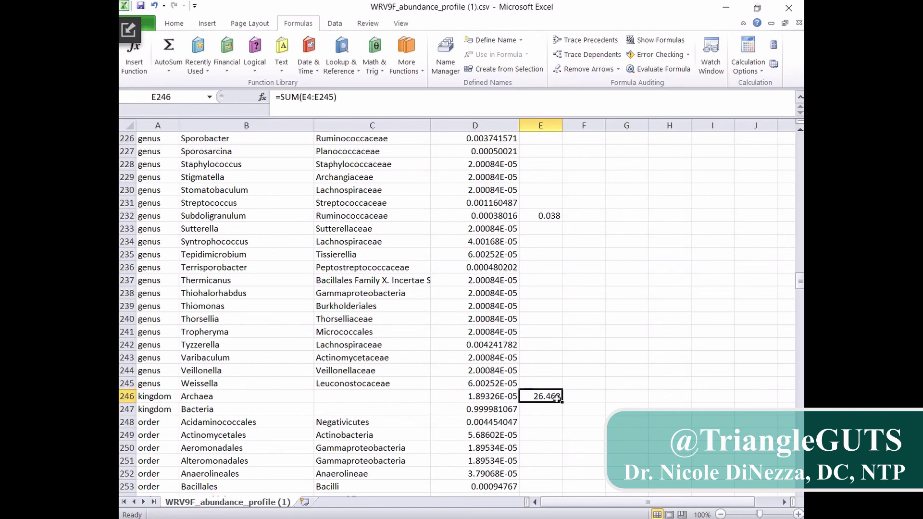
left_click(546, 243)
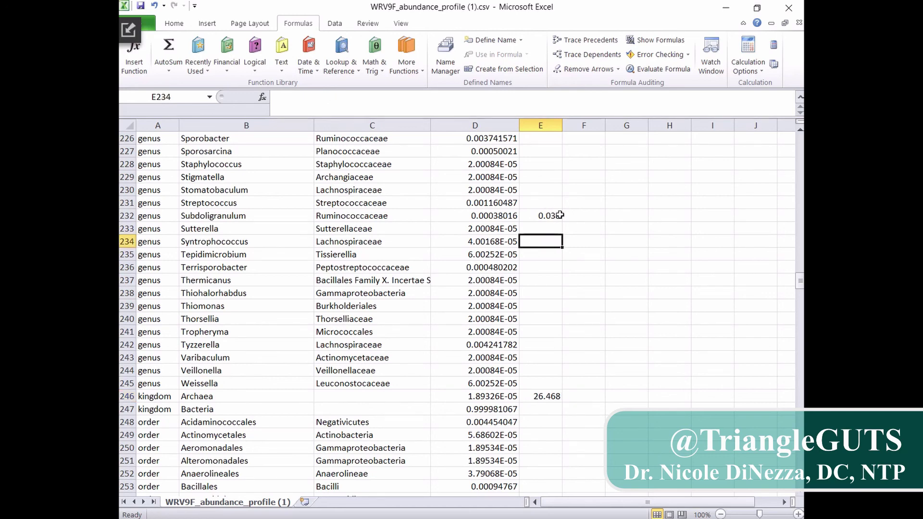
left_click(544, 397)
left_click(538, 269)
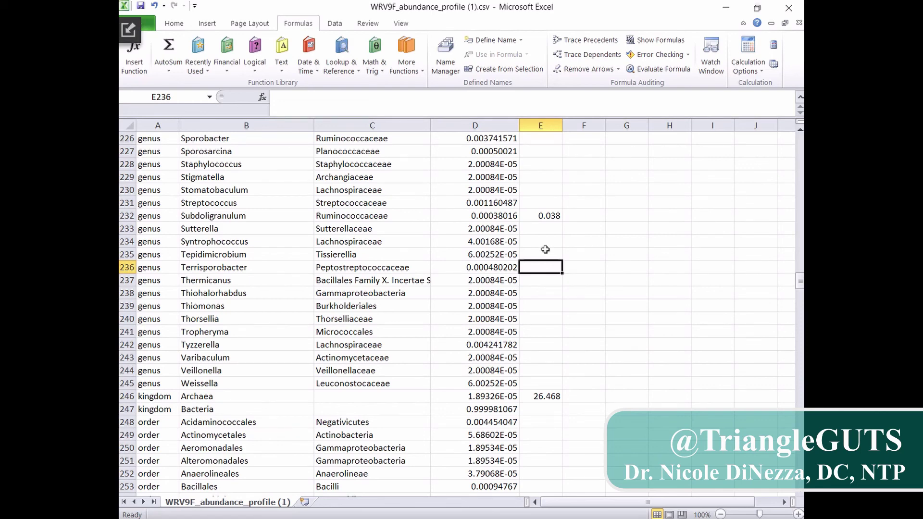
Step: Search the sheet for "akker" and uncover the abundance value of the matching species row
key("ctrl+f")
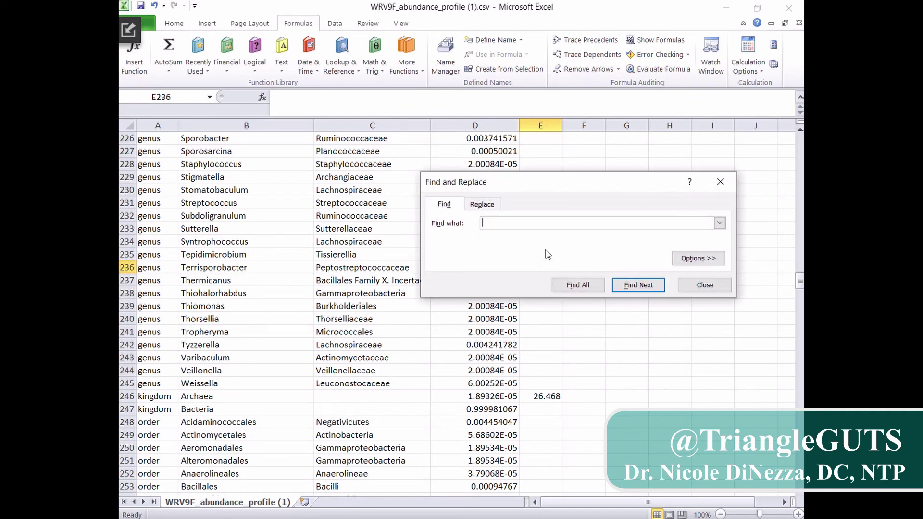
type("akker")
key("Return")
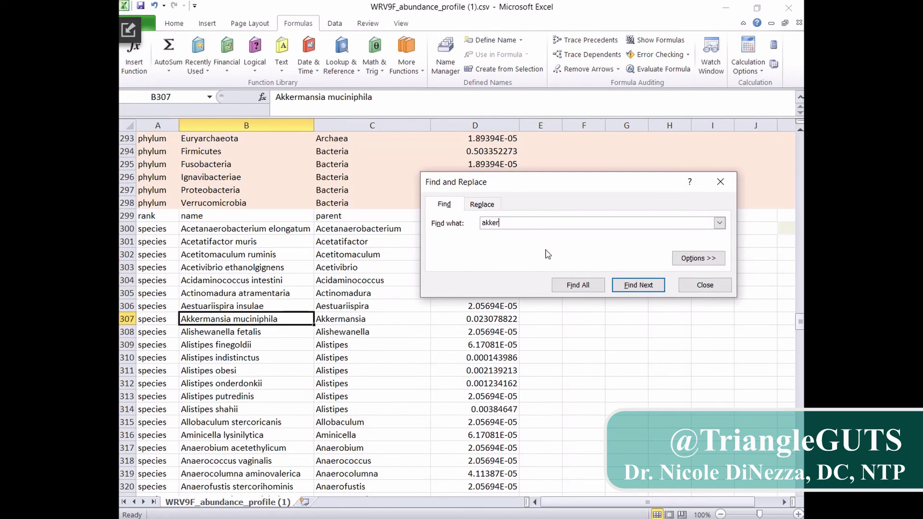
left_click_drag(576, 186, 504, 200)
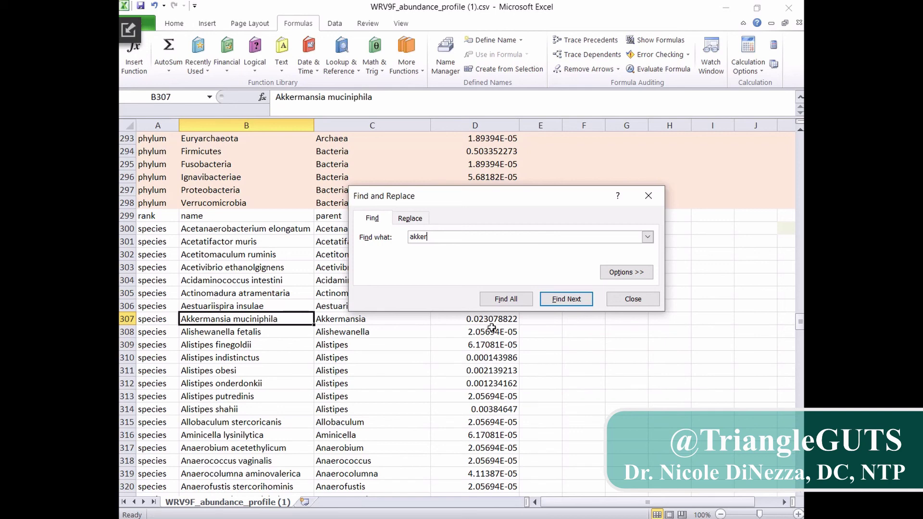
Step: Search the sheet for "praus", check the matching species' abundance value, and close the search
double_click(454, 236)
type("praus")
key("Return")
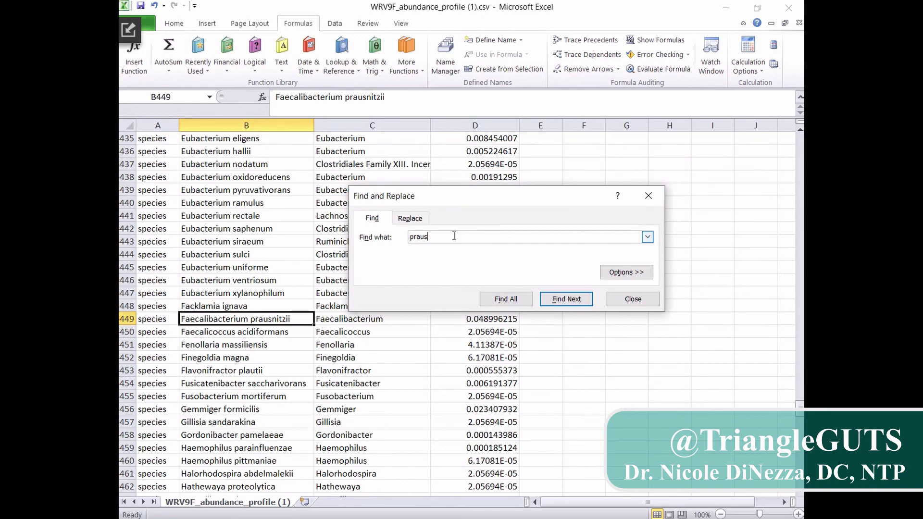
left_click(492, 324)
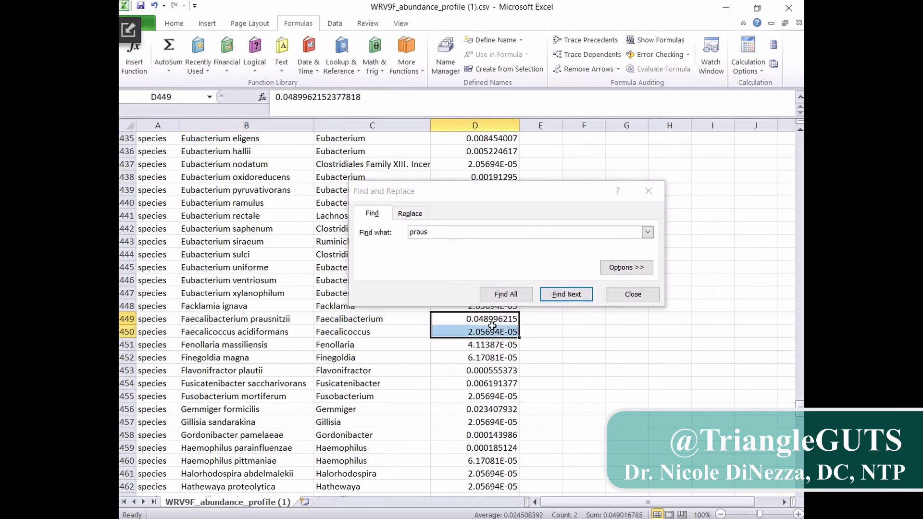
left_click(495, 330)
left_click(444, 229)
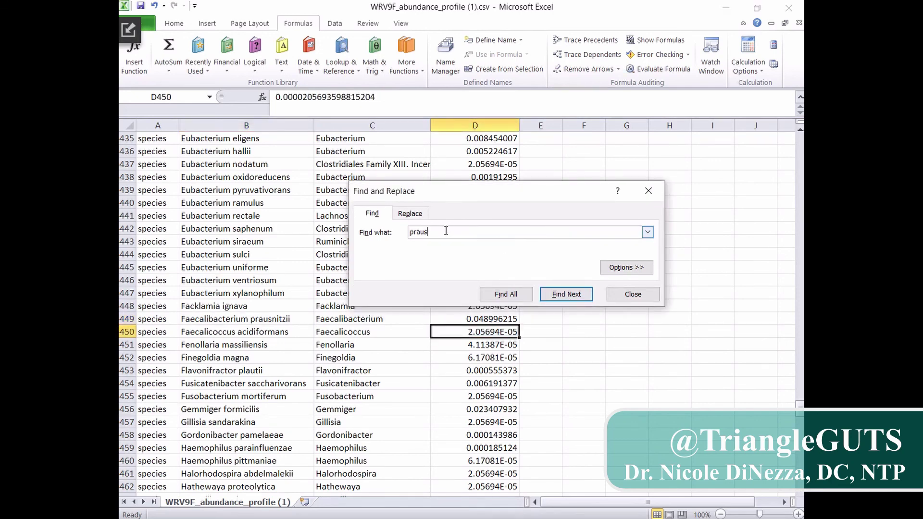
left_click(648, 191)
Step: Look back through the species and phylum rows up to the class rows at the start of the sheet
left_click(386, 272)
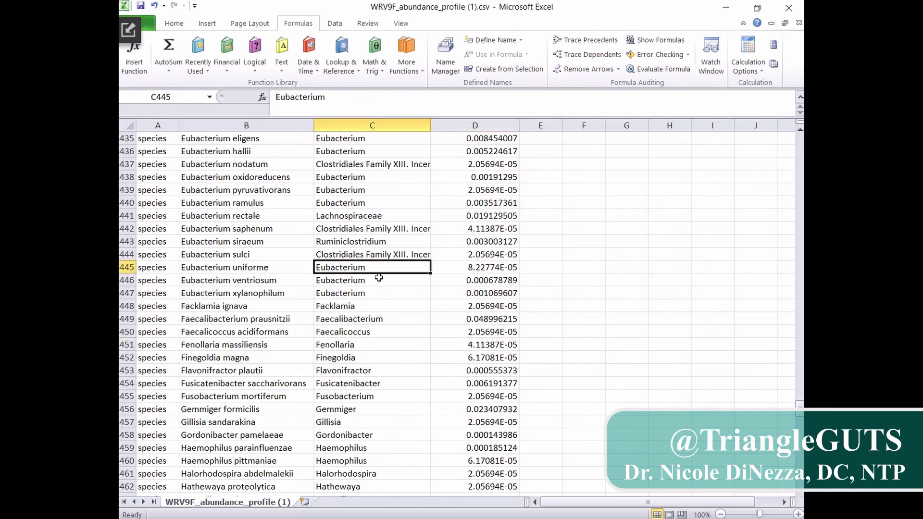
scroll(226, 332, "up", 9)
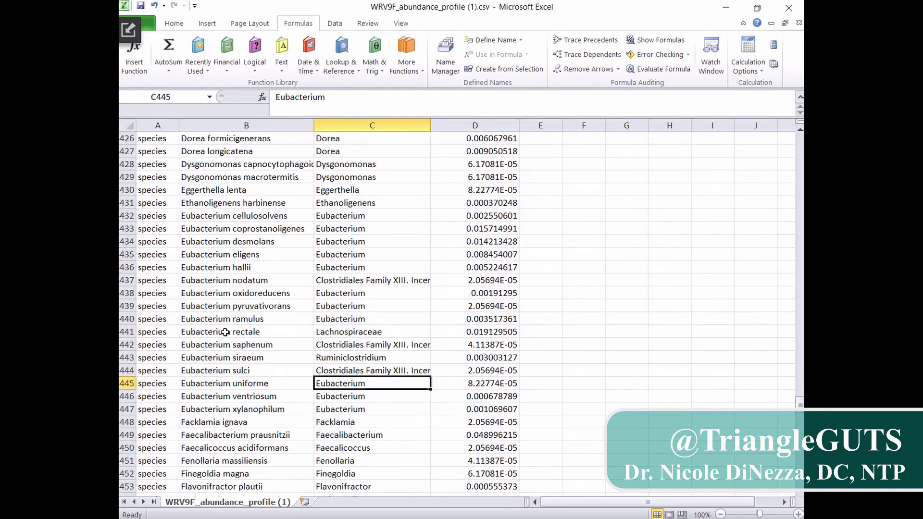
scroll(225, 331, "up", 8)
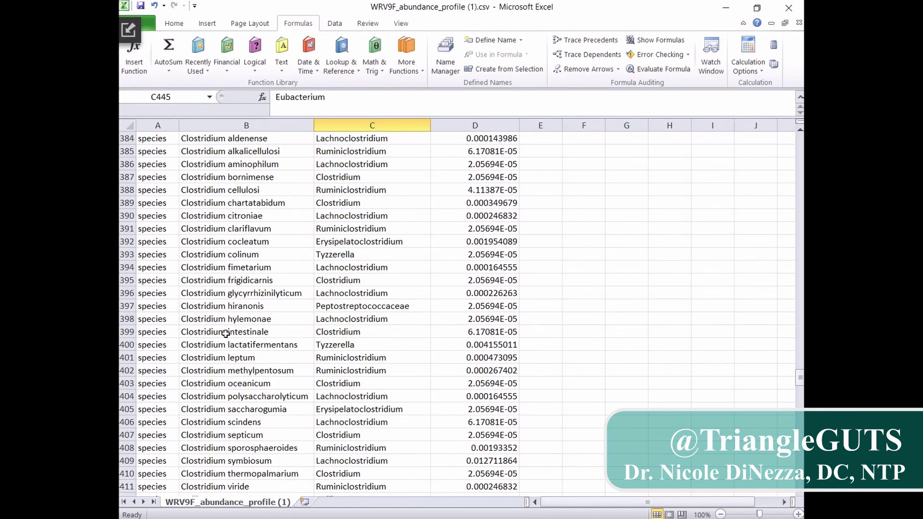
scroll(226, 333, "up", 13)
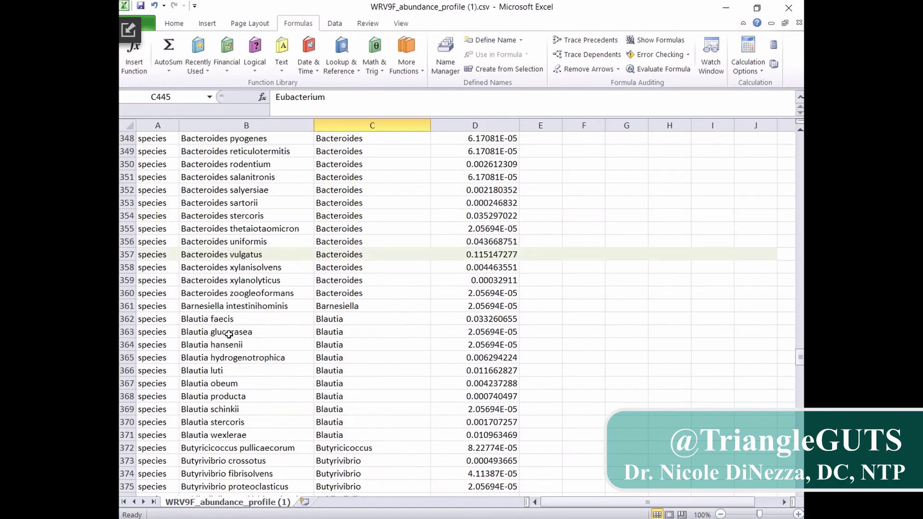
scroll(229, 334, "up", 15)
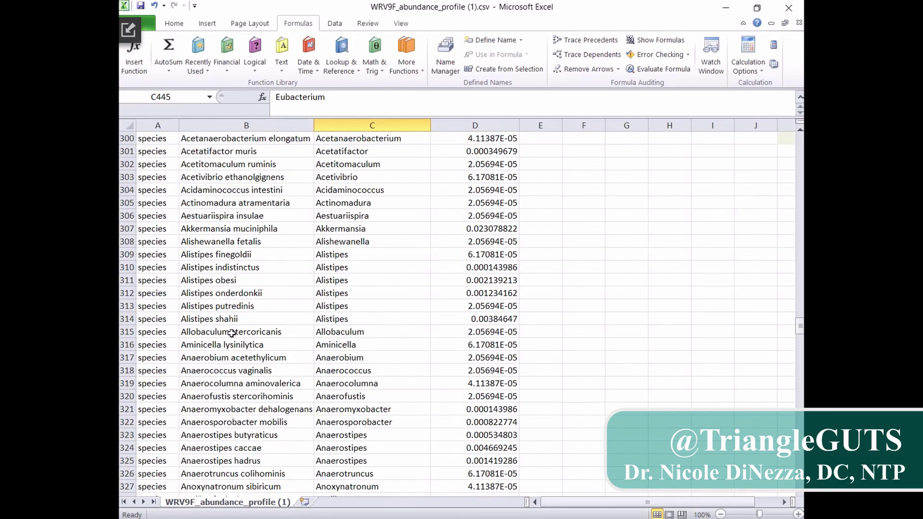
scroll(231, 333, "up", 2)
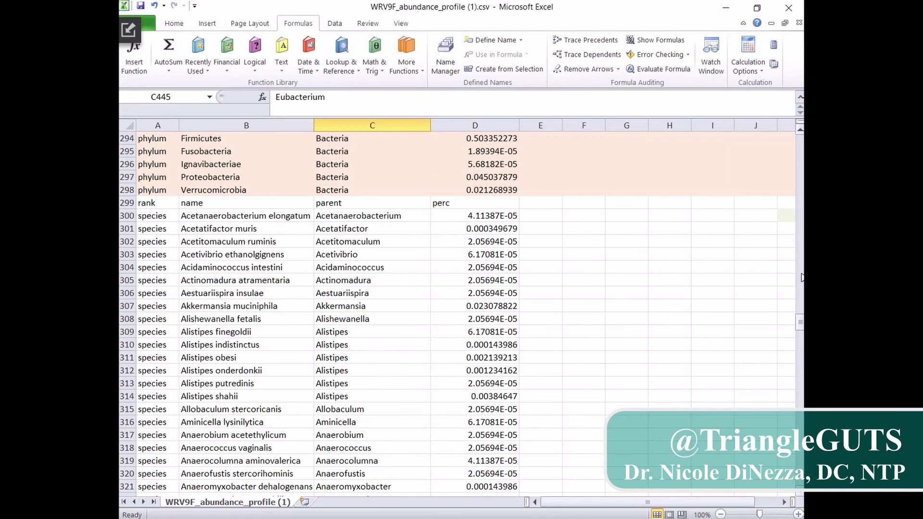
scroll(790, 318, "up", 6)
left_click_drag(800, 312, 800, 142)
left_click(360, 305)
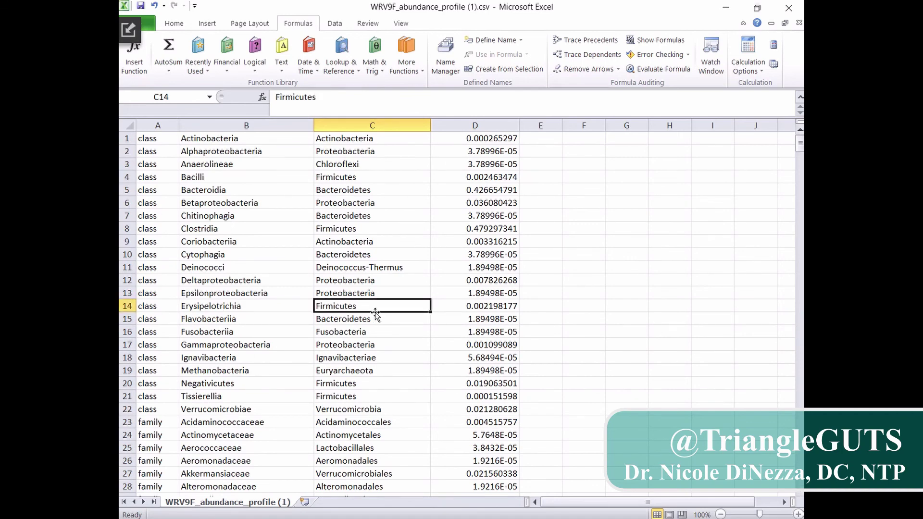
left_click(377, 321)
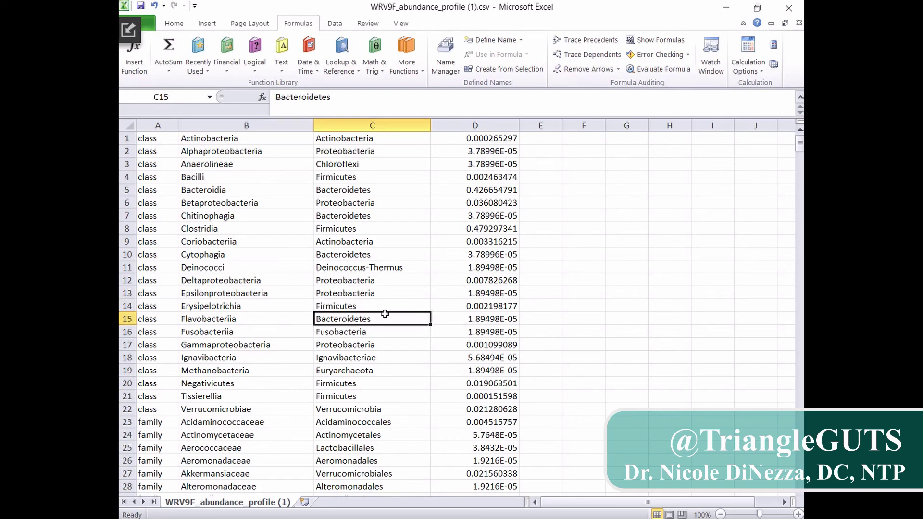